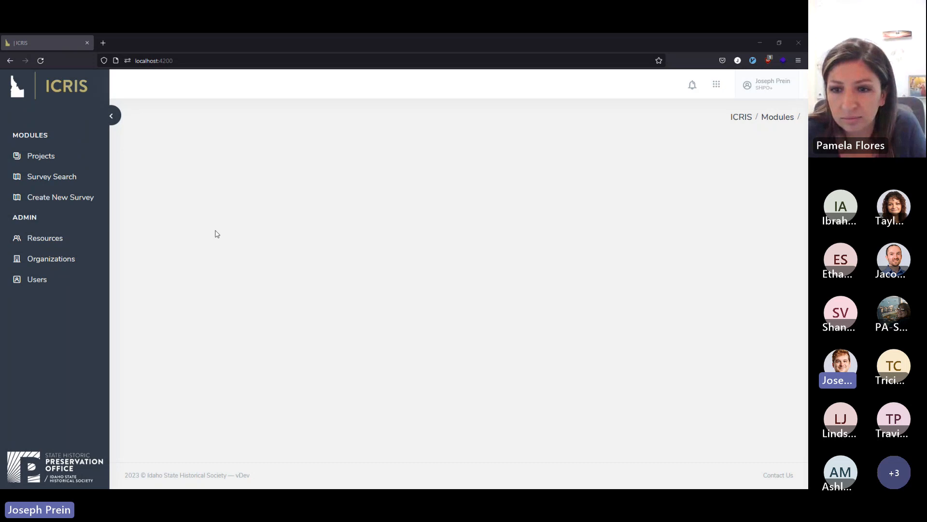
Start a new survey titled "Demonstration Survey" and enter the author's full name.
left_click(96, 207)
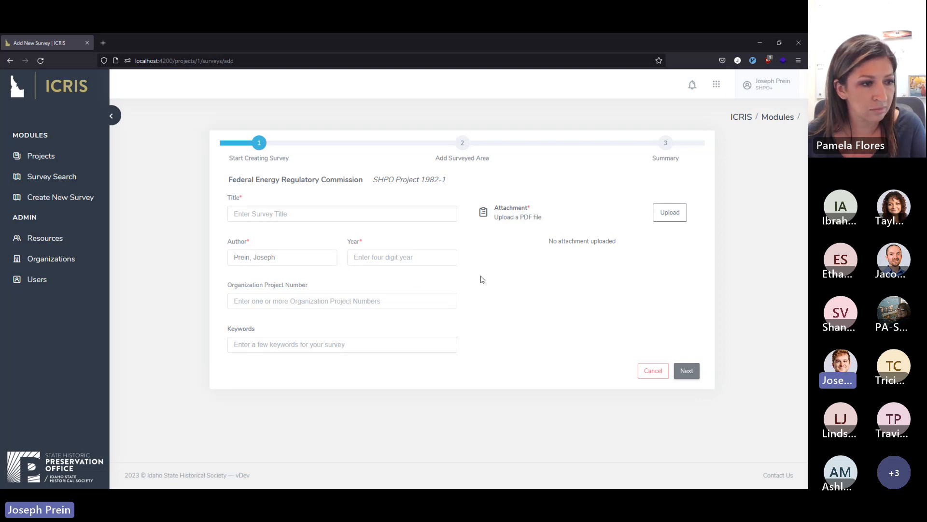
left_click(439, 213)
type("Demonstat")
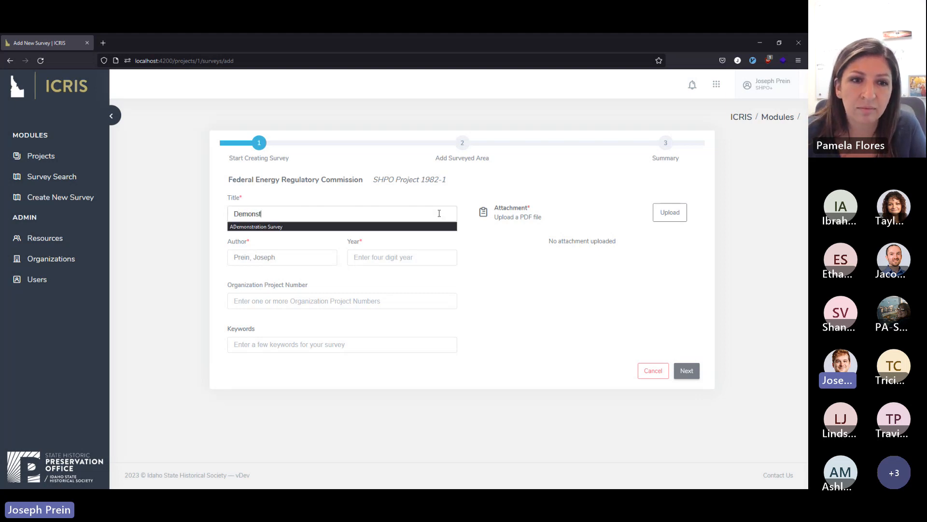
key("BackSpace")
key("BackSpace")
type("ration Survey")
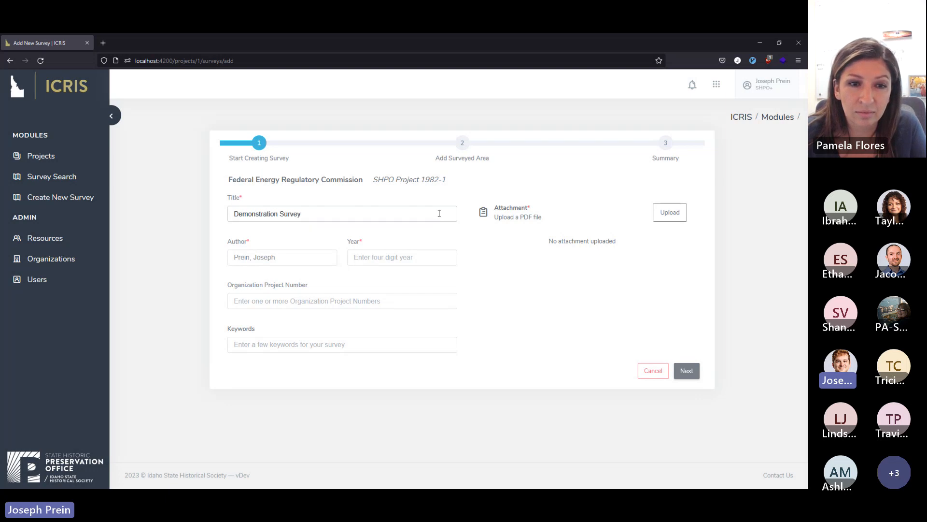
key("Tab")
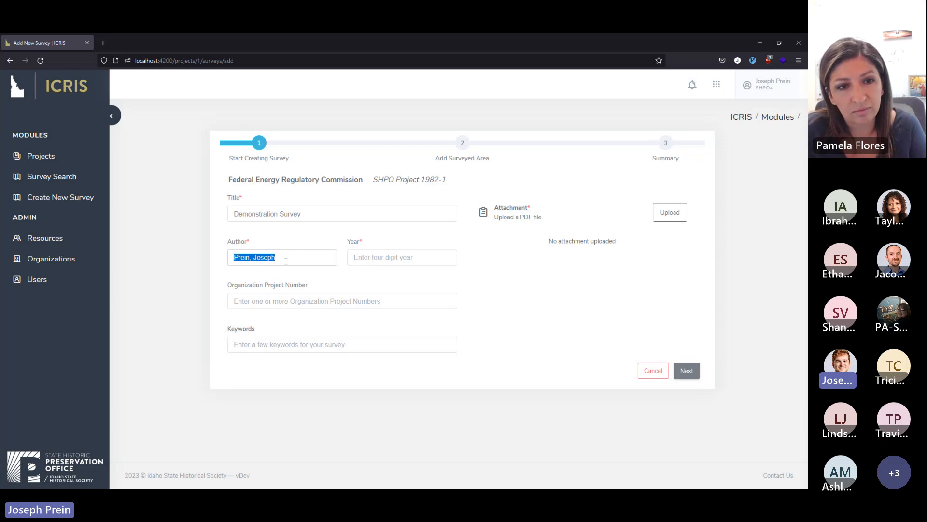
type("Seal, E")
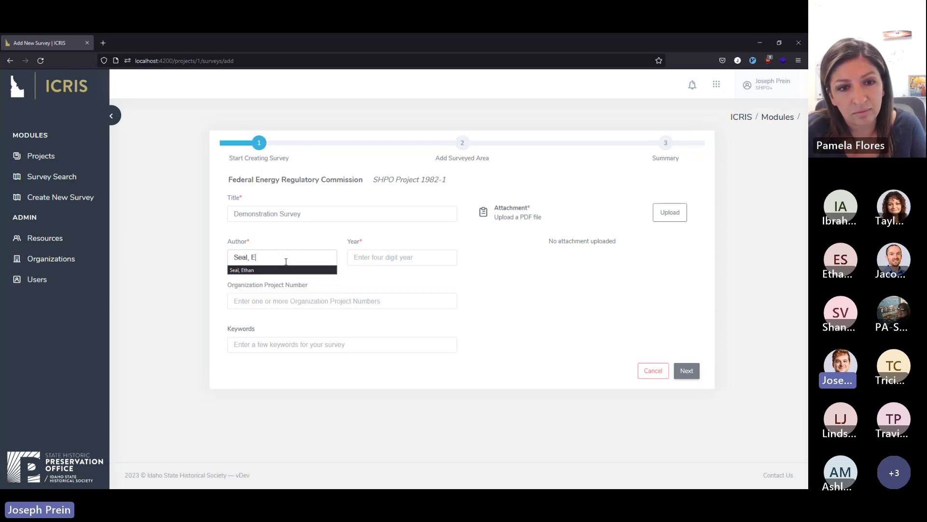
key("Tab")
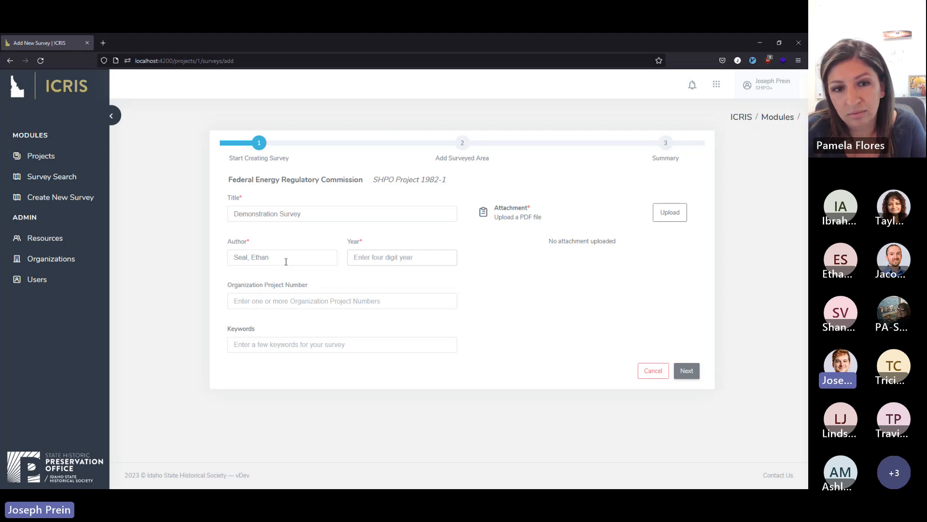
Try 1899 as the survey year.
type("1899")
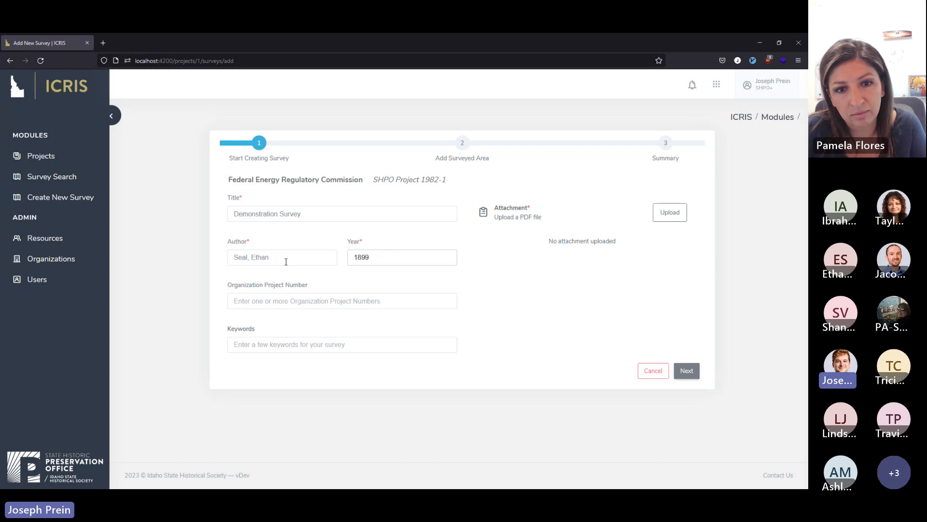
key("Tab")
key("shift+Tab")
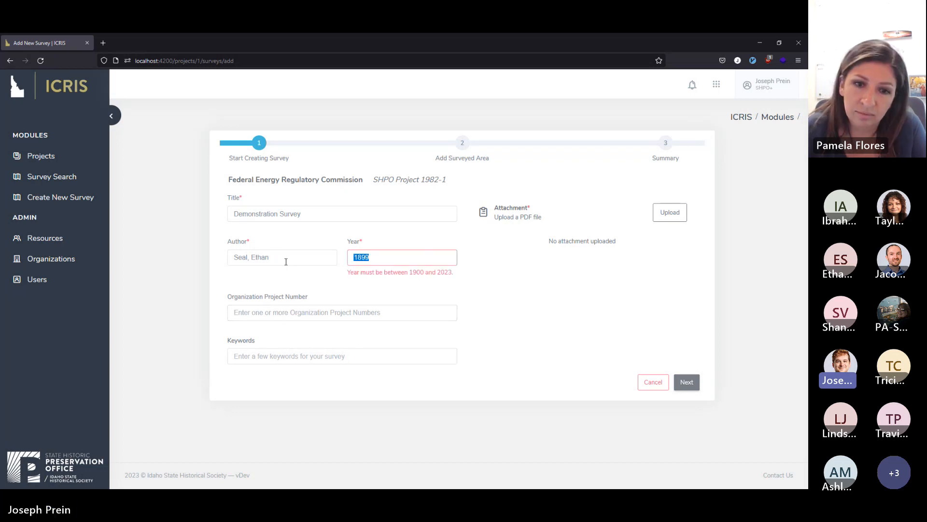
Set the survey year to 2023 and the organization project number to 9705.
type("2025")
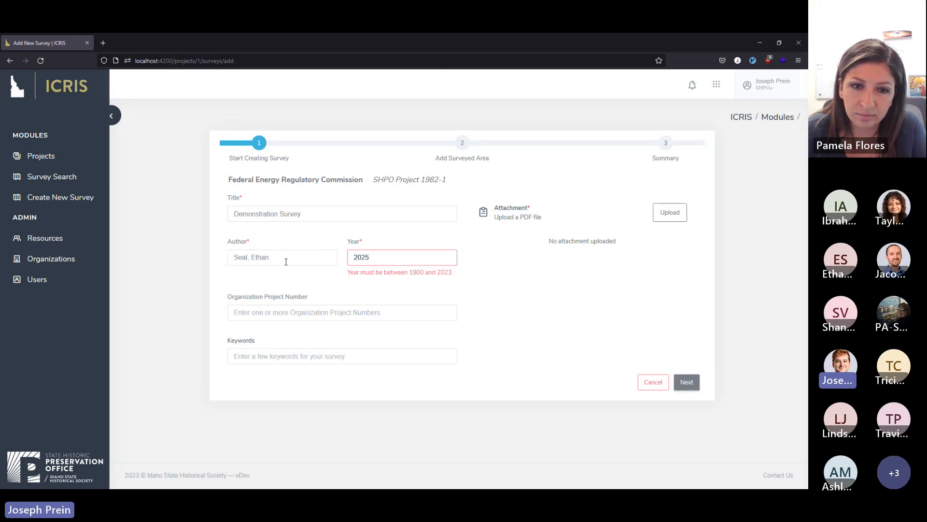
key("BackSpace")
type("3")
key("Tab")
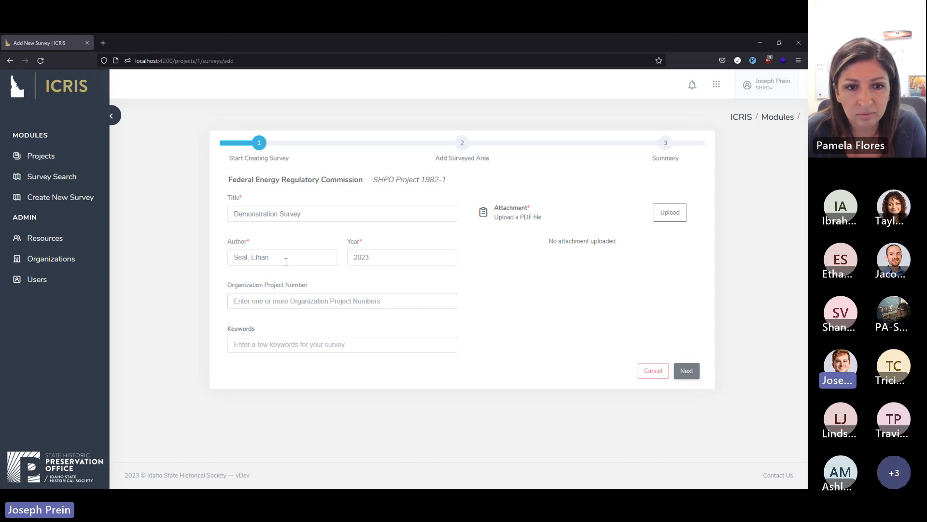
type("9705")
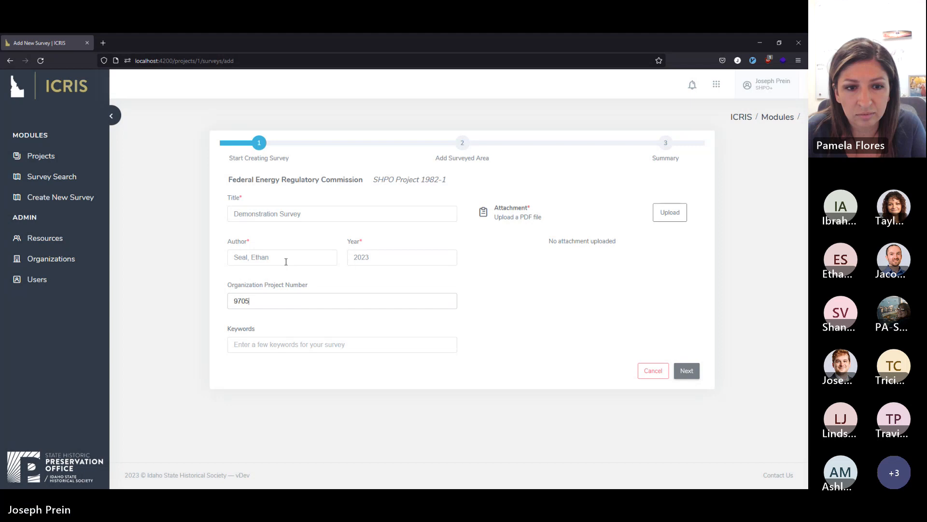
key("Tab")
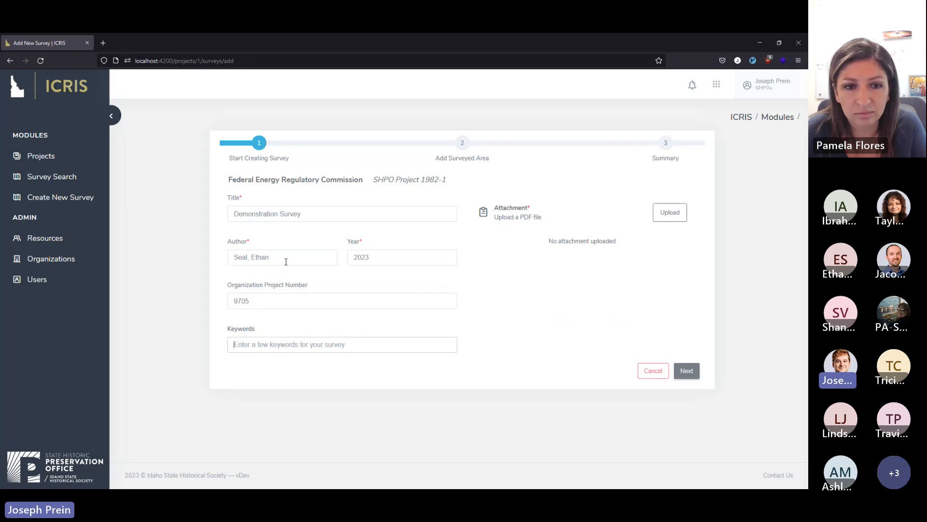
Look up keywords containing "li" and add the suggested keyword "lithic technology" to the survey.
type("li")
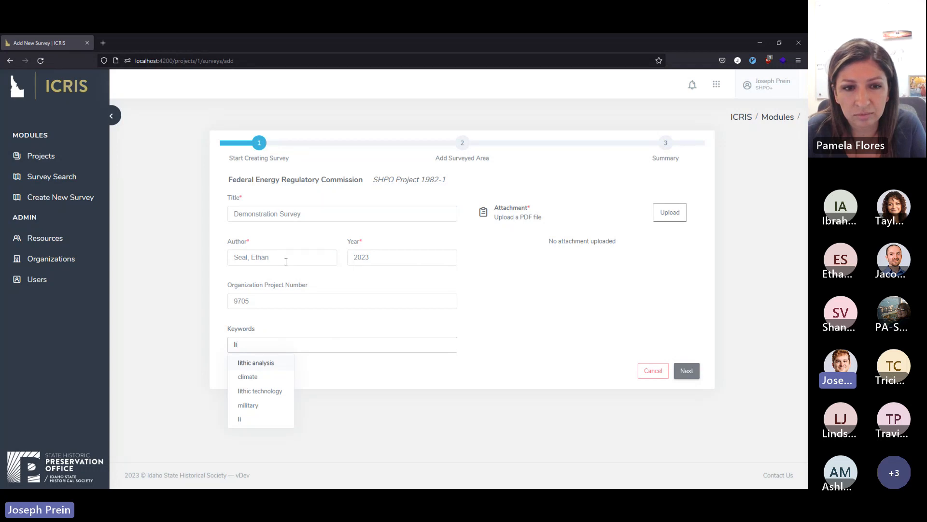
key("Down")
key("Down")
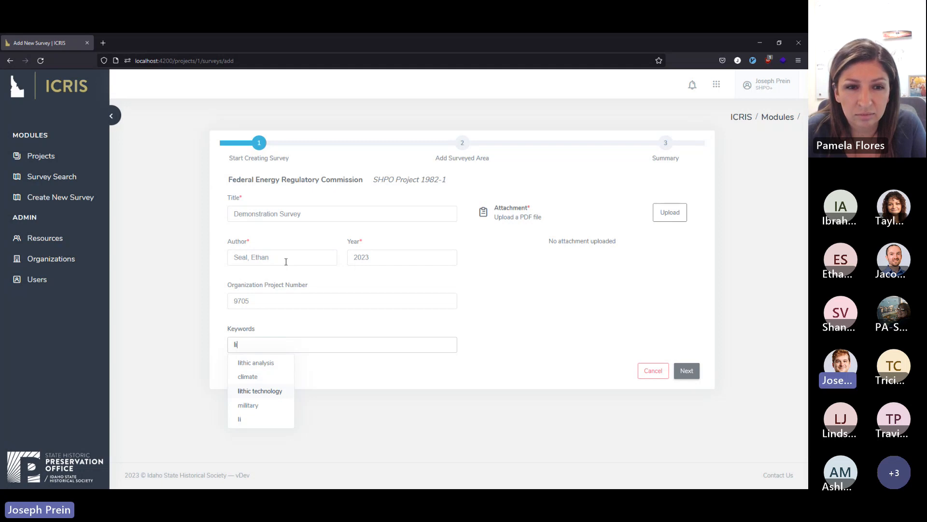
key("Up")
key("Up")
key("Down")
key("Down")
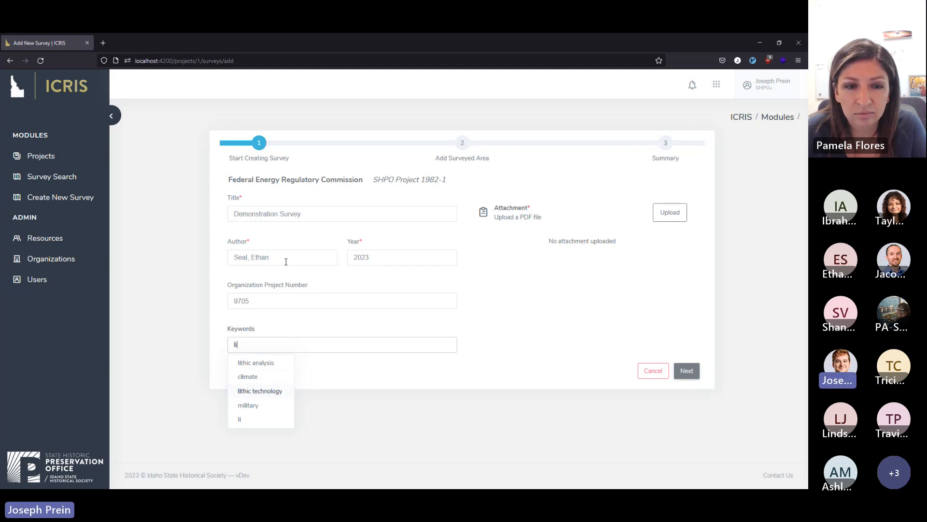
key("Down")
key("Down")
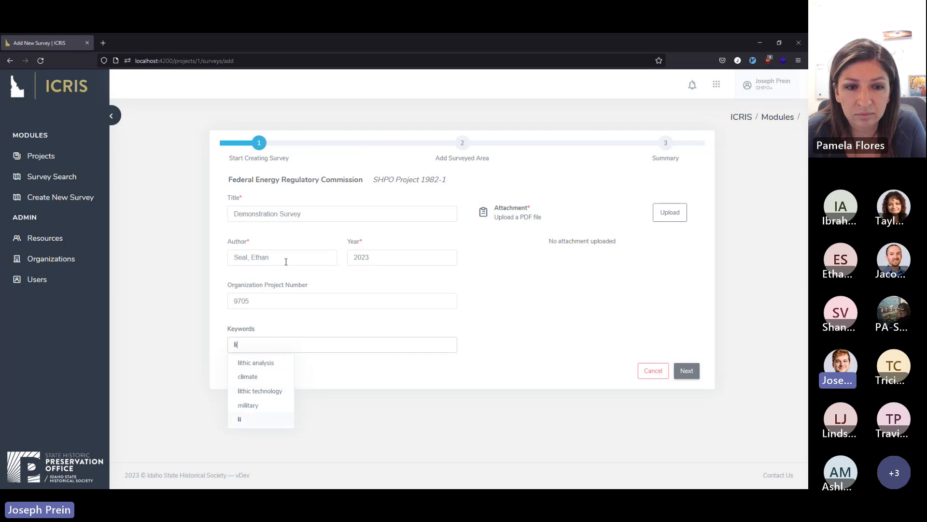
key("Up")
key("Up")
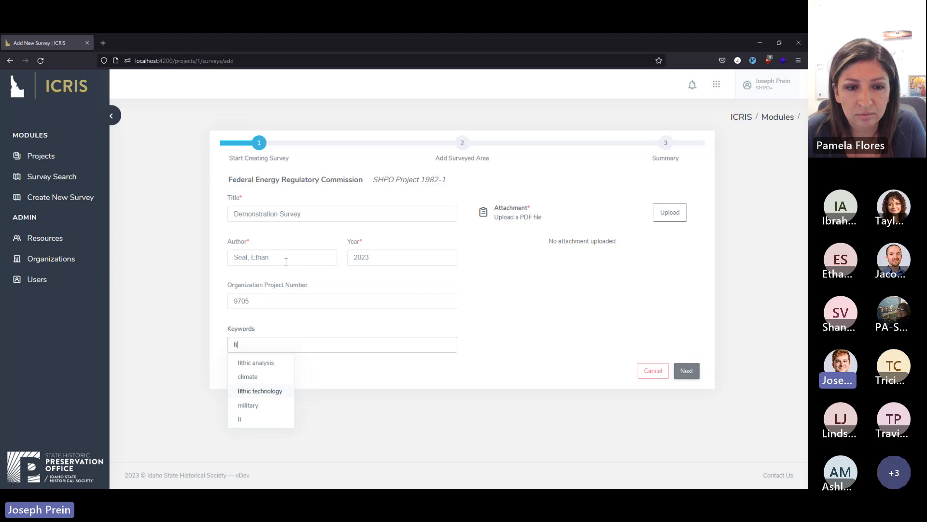
key("Return")
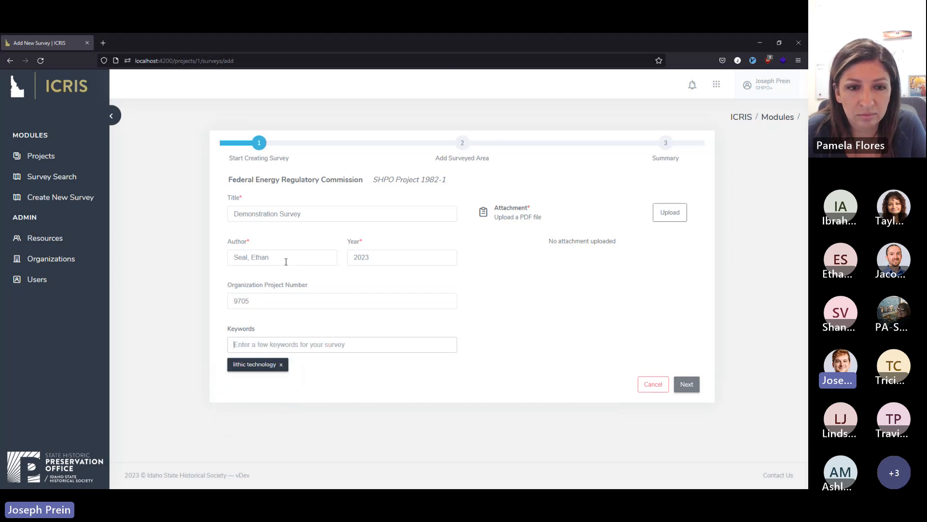
Add the keywords "teamwork" and "flora" to the survey, and remove "teamwork" again.
type("teamwork")
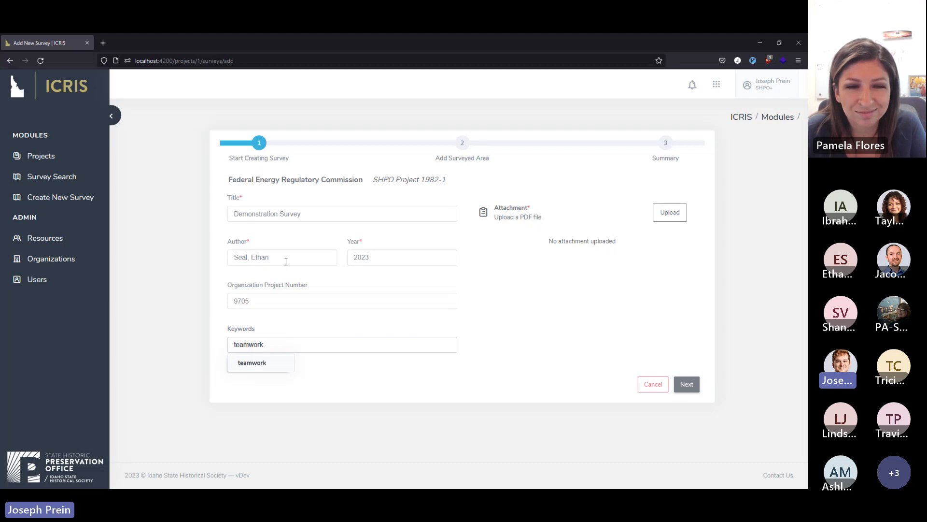
key("Return")
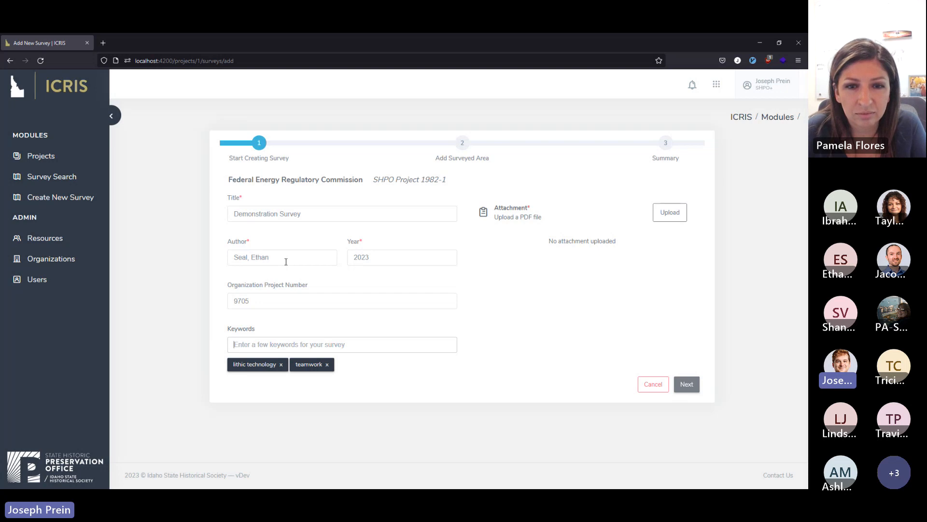
type("flora")
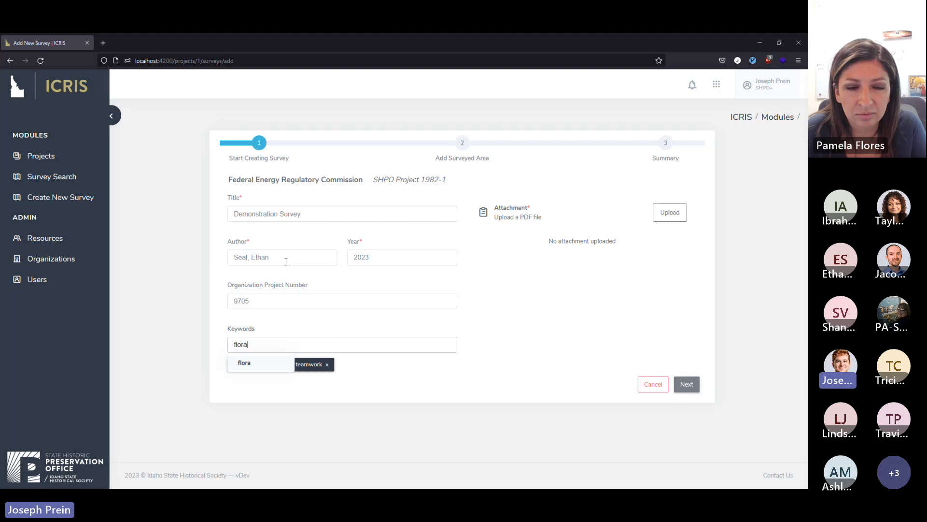
key("Return")
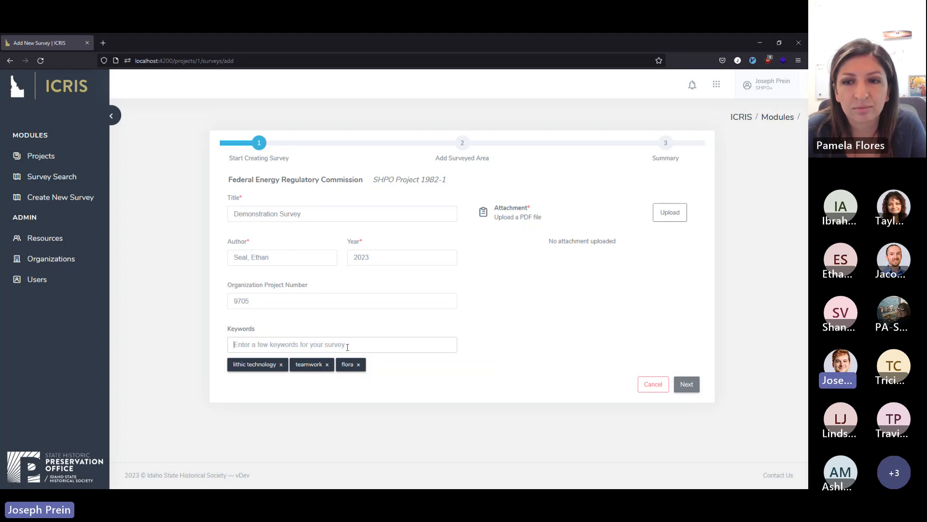
left_click(327, 365)
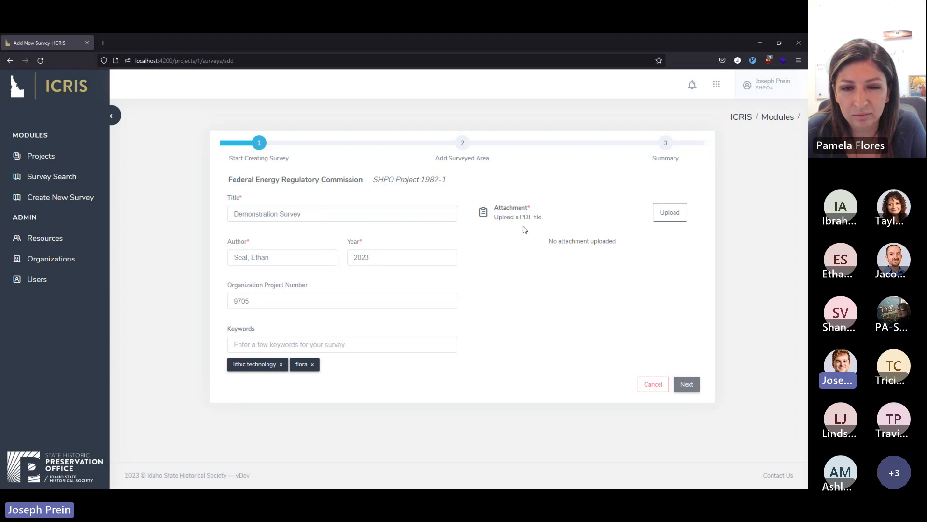
Attach Survey.pdf from the Desktop to the survey and proceed to the Add Surveyed Area stage.
left_click(666, 216)
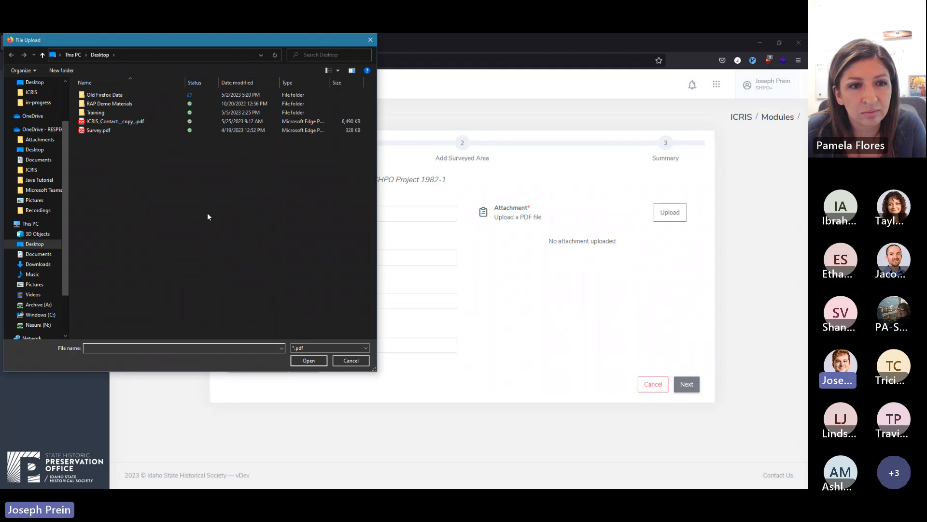
left_click(329, 347)
left_click(328, 345)
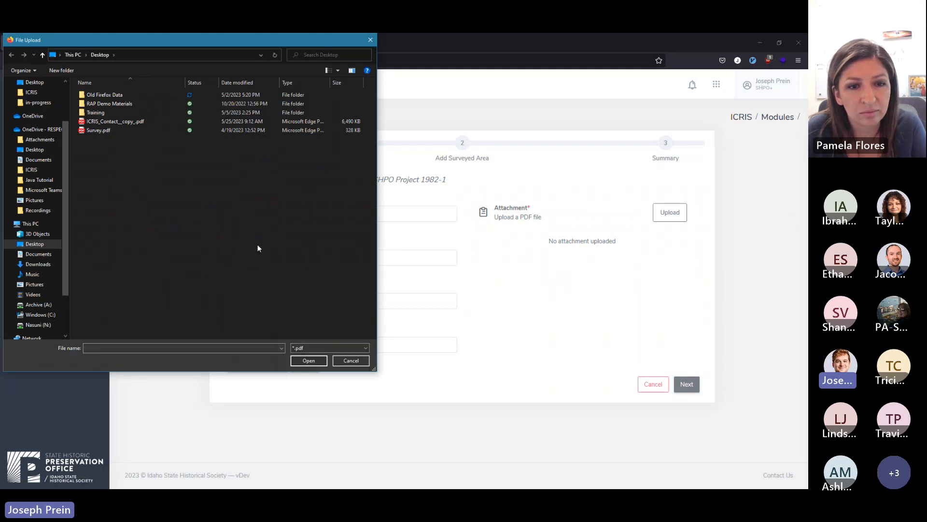
left_click(106, 131)
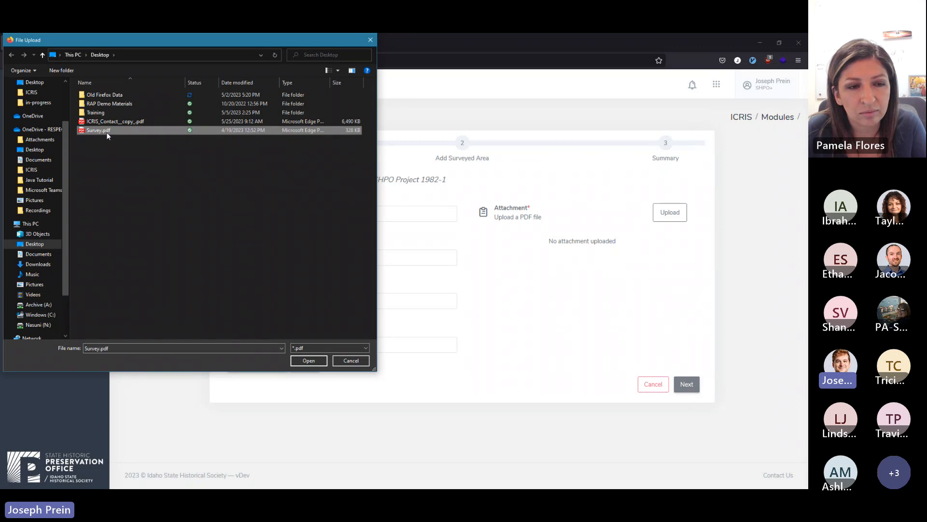
left_click(305, 367)
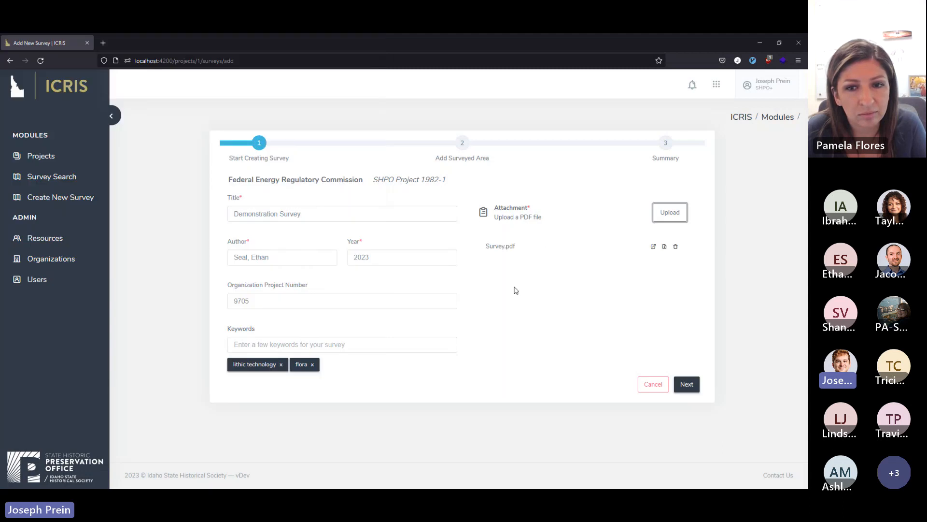
left_click(696, 386)
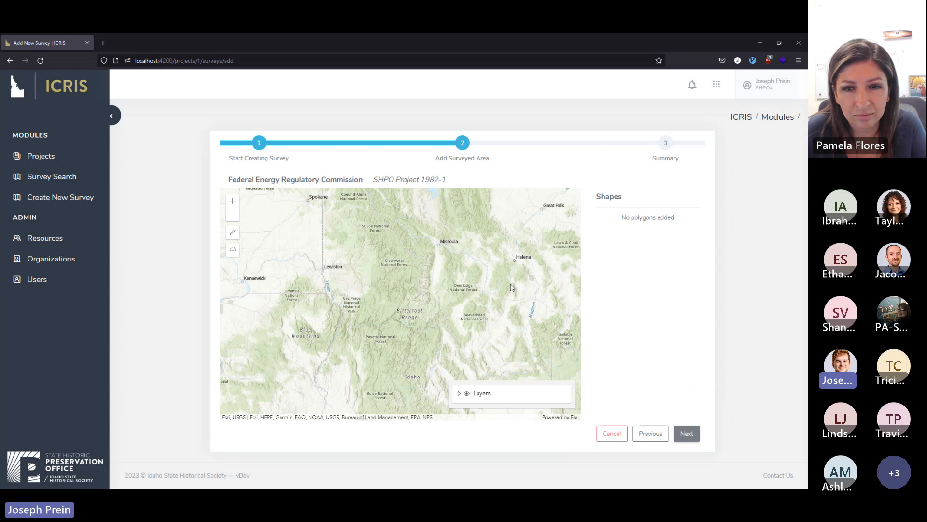
Examine the details of the large existing survey polygon near White Bird Hill on the map.
scroll(352, 315, "up", 2)
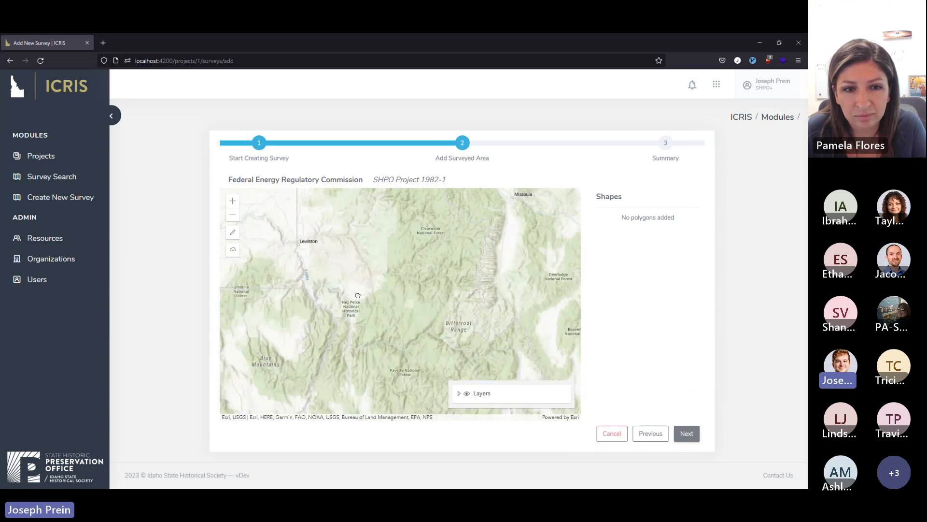
scroll(351, 316, "up", 3)
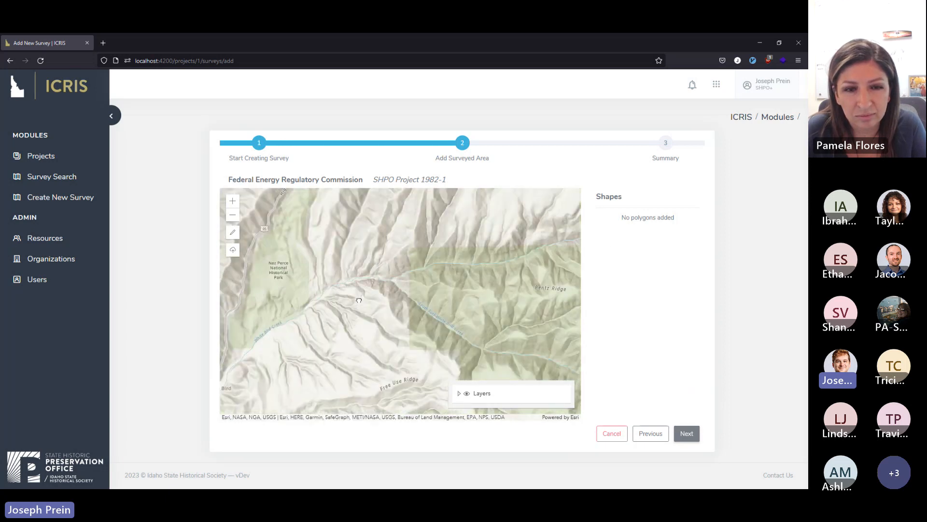
left_click_drag(359, 297, 384, 293)
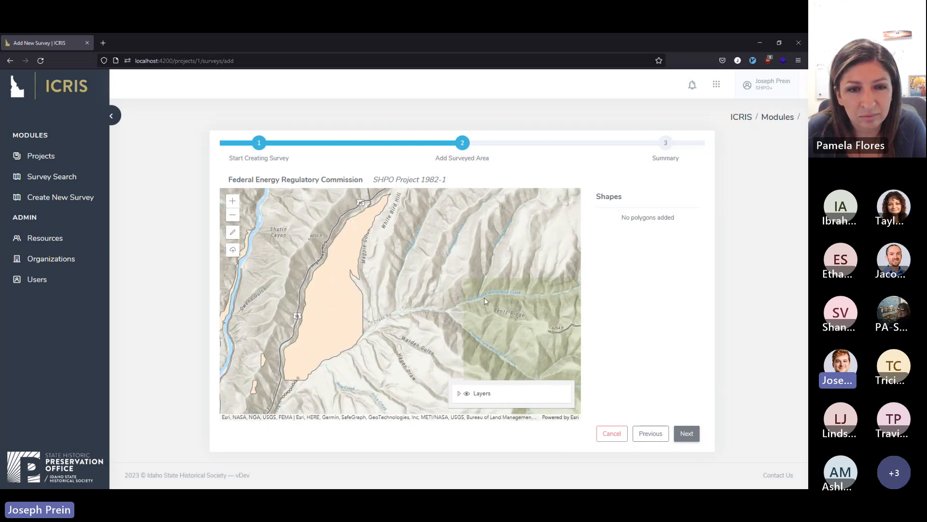
scroll(360, 287, "down", 2)
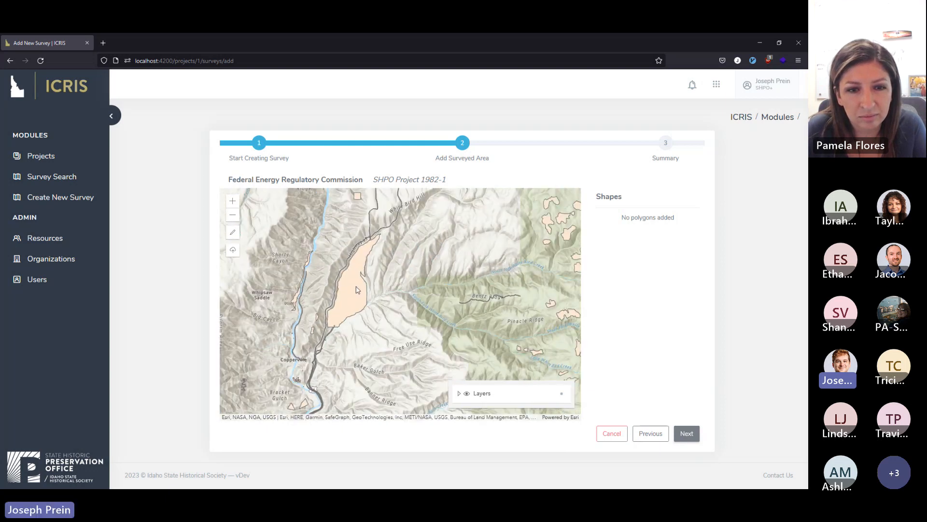
left_click(358, 289)
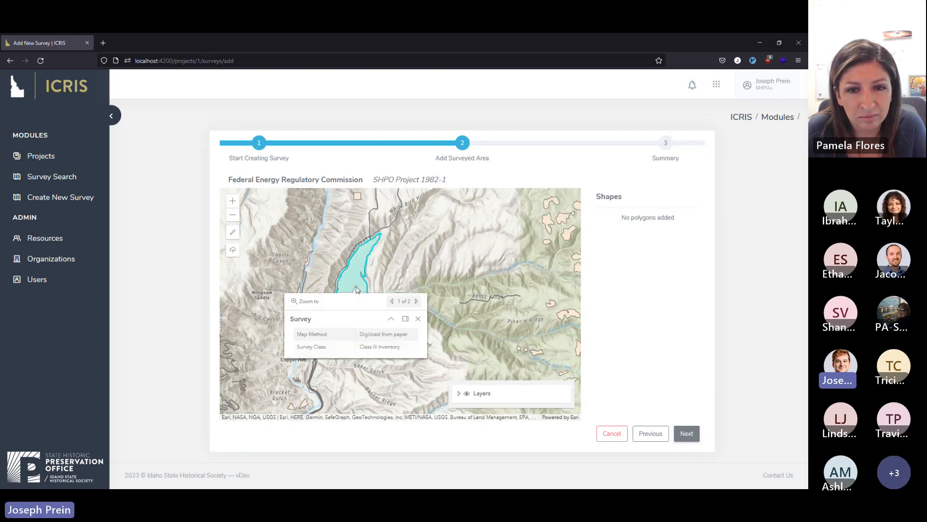
left_click(421, 270)
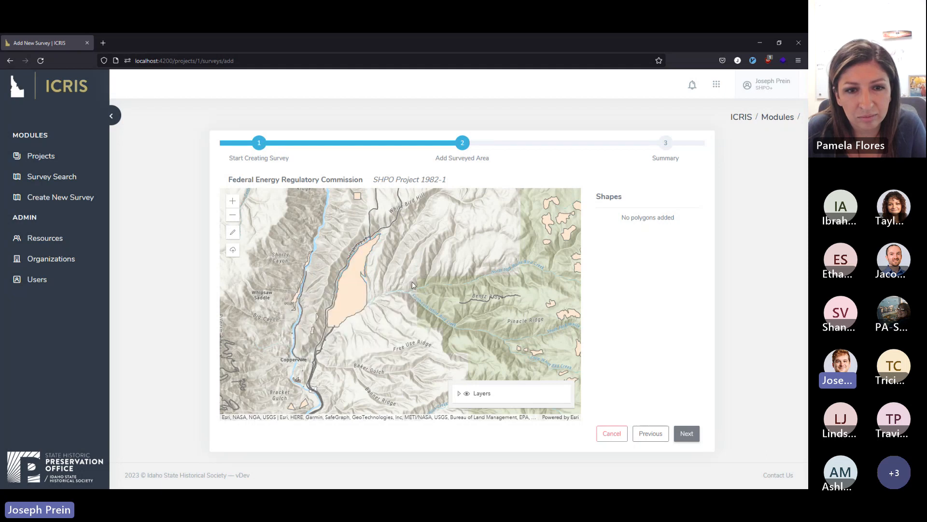
Draw a roughly square surveyed-area polygon on the map, just east of the large existing survey polygon.
scroll(413, 285, "up", 2)
left_click(233, 231)
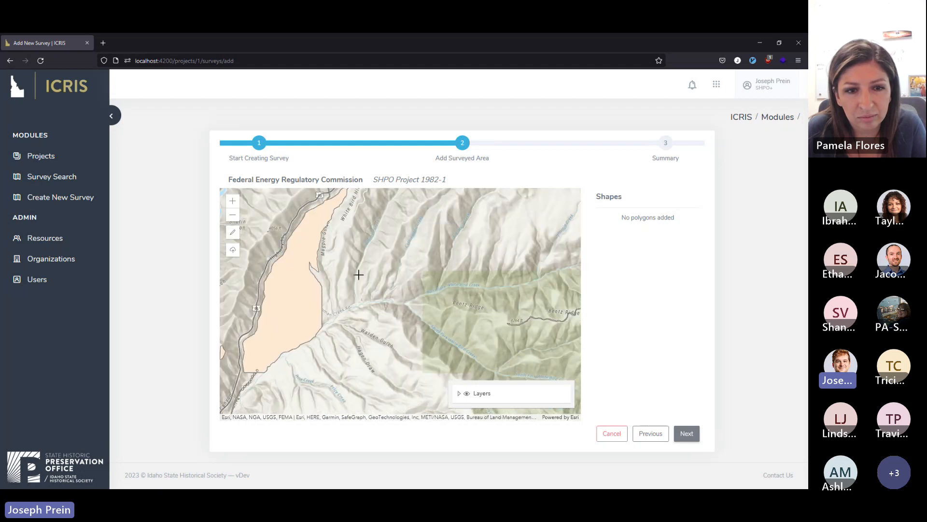
left_click(372, 244)
left_click(370, 271)
left_click(398, 270)
double_click(397, 243)
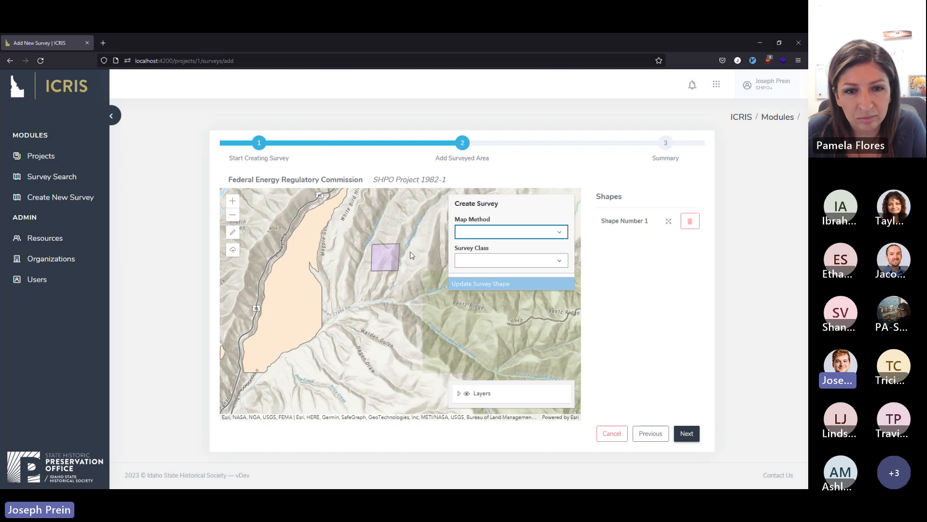
Assign the square the map method Digitized from paper and survey class Class I Inventory, and save these attributes.
left_click(561, 234)
left_click(544, 246)
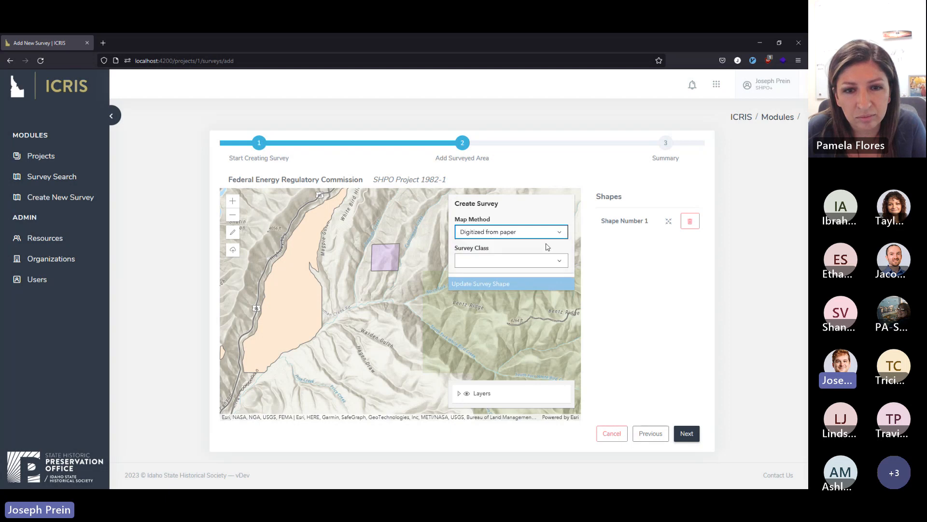
left_click(560, 261)
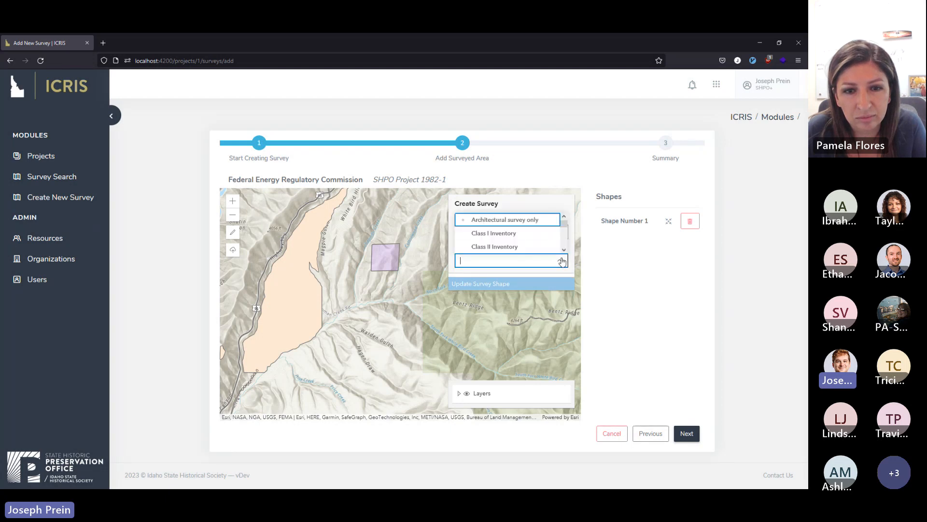
left_click(545, 234)
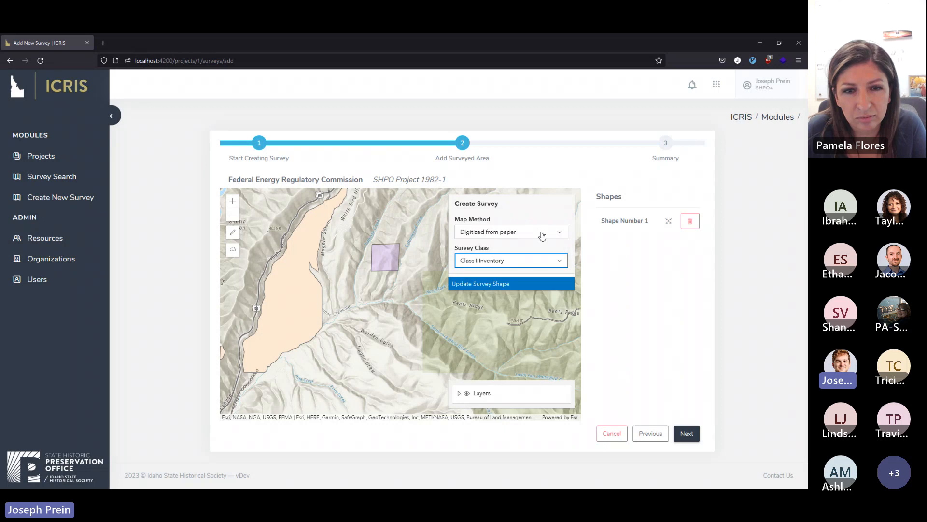
left_click(541, 249)
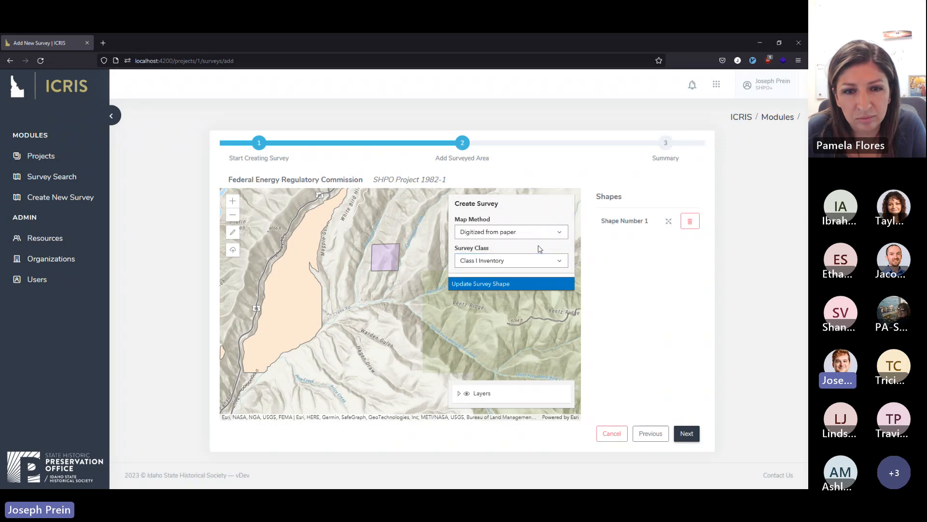
left_click(537, 283)
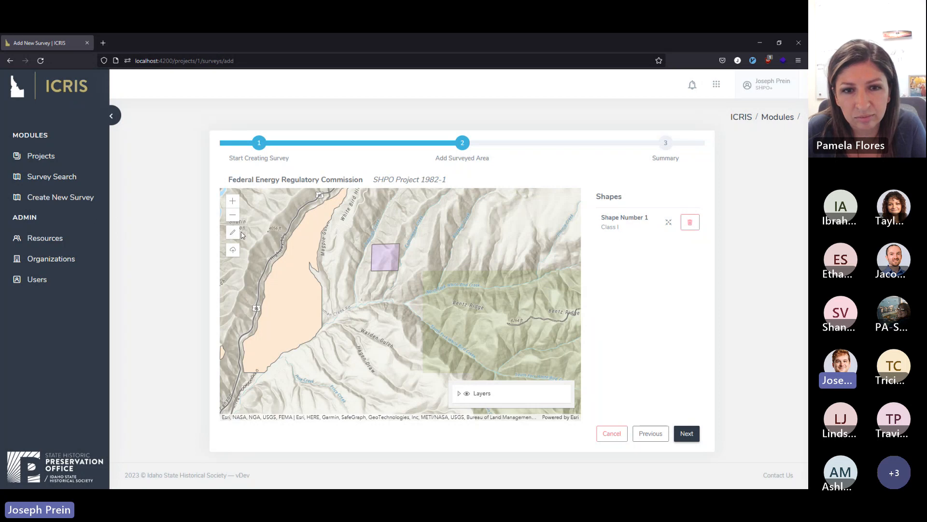
Draw a wide triangular surveyed-area polygon on the map, east of the square.
left_click(232, 232)
left_click(430, 262)
left_click(448, 239)
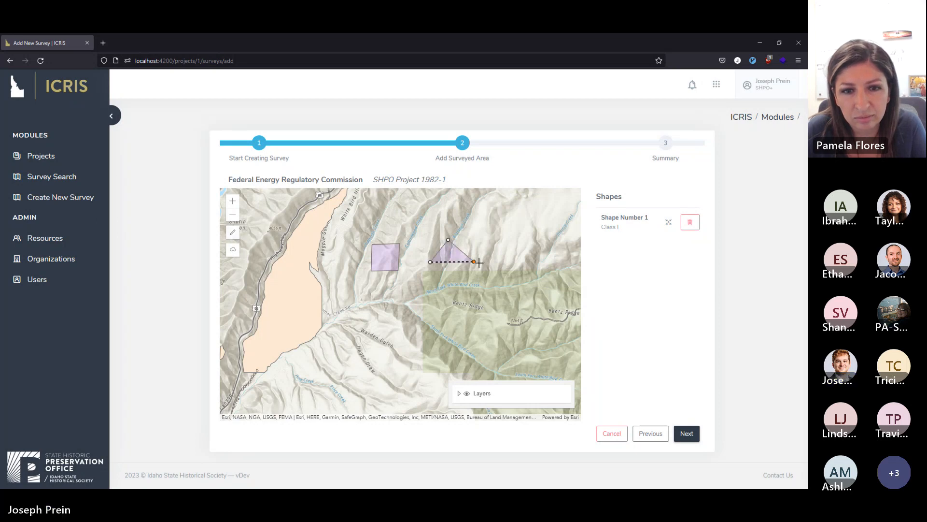
double_click(482, 262)
Assign the wide triangle the map method Digitized from paper and survey class Class II Inventory, and save these attributes.
left_click(559, 232)
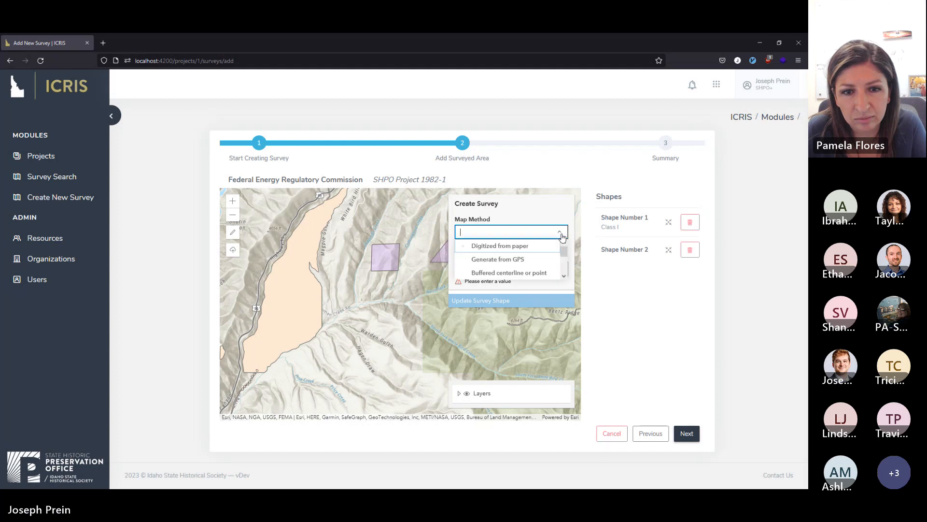
left_click(536, 246)
left_click(533, 260)
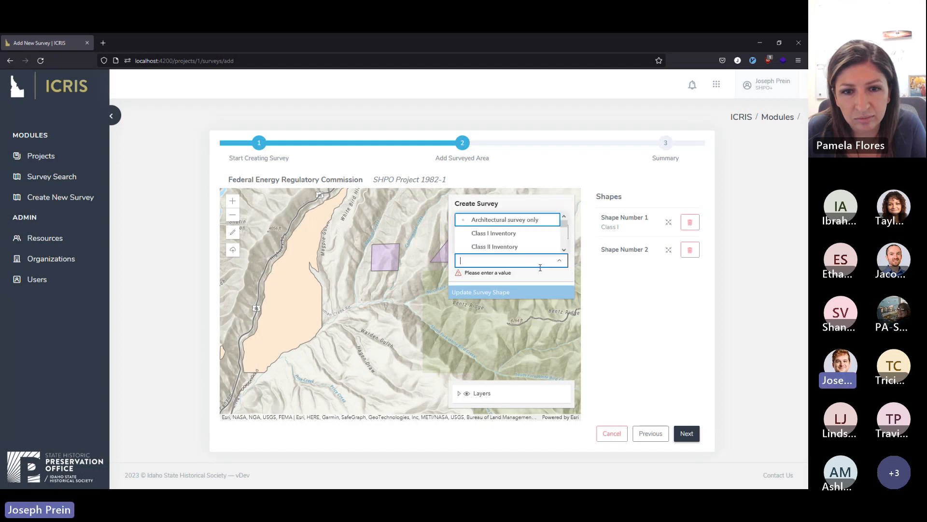
left_click(517, 249)
left_click(555, 292)
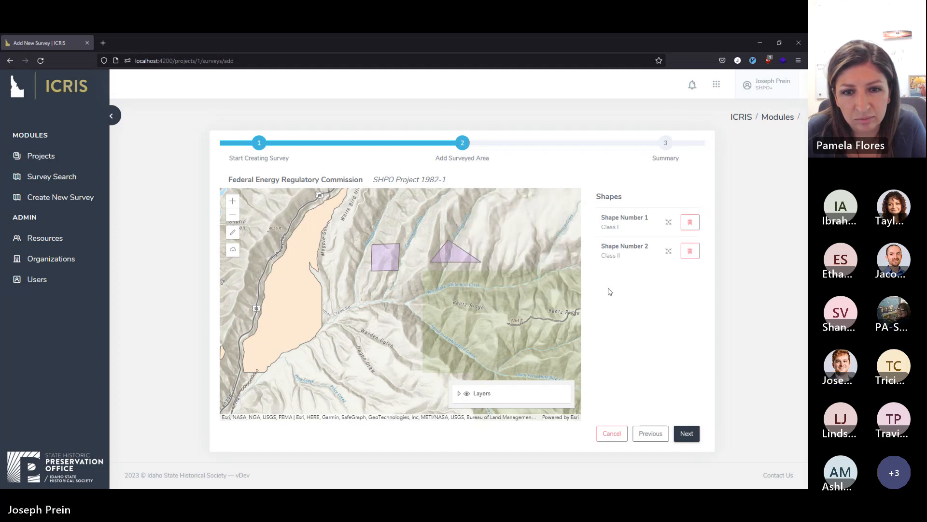
Draw a narrow triangular surveyed-area polygon beside Warden Gulch, south of the square.
left_click(233, 233)
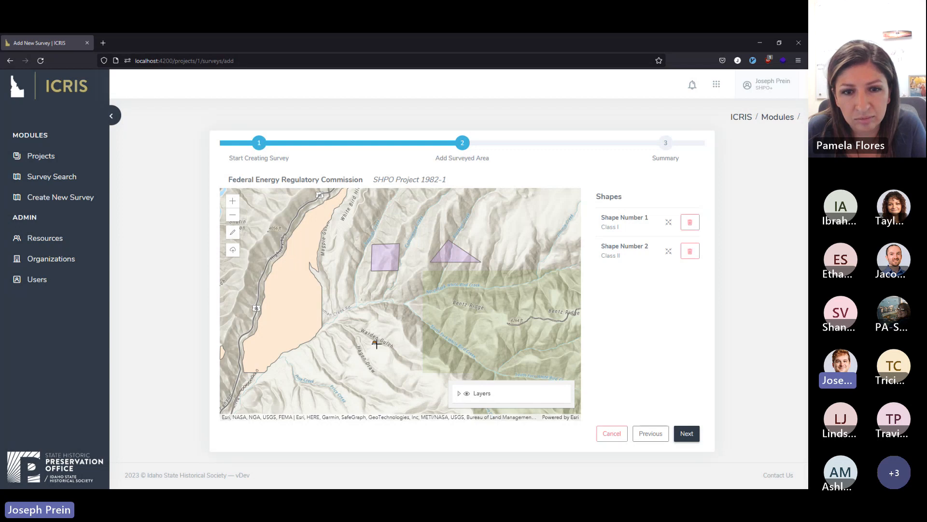
left_click(388, 342)
left_click(383, 378)
double_click(404, 373)
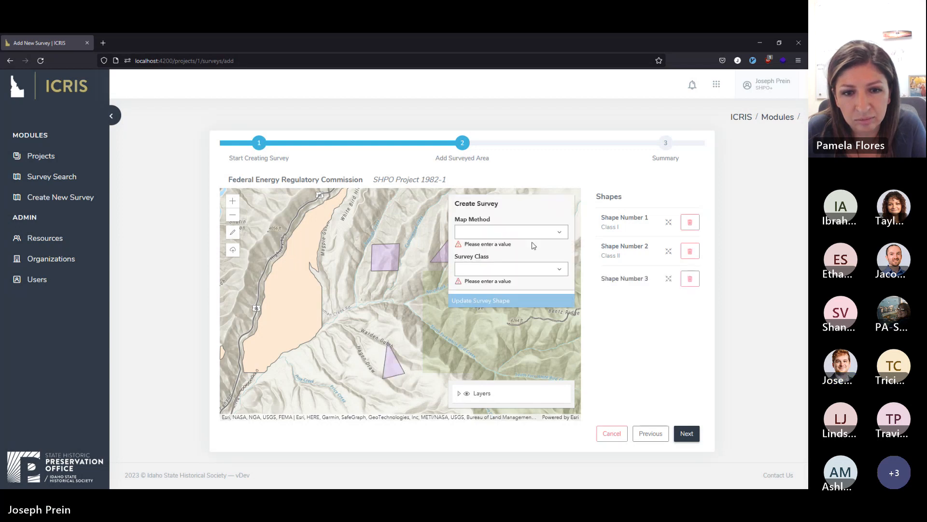
Choose a map method and the survey class Class II Inventory for the narrow triangle, and save these attributes.
left_click(561, 237)
left_click(536, 259)
left_click(531, 261)
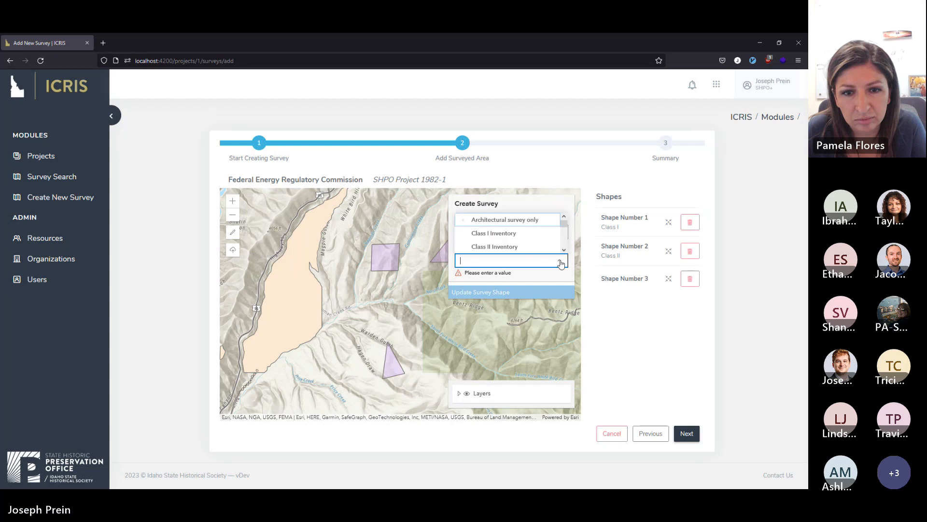
left_click(524, 247)
left_click(555, 285)
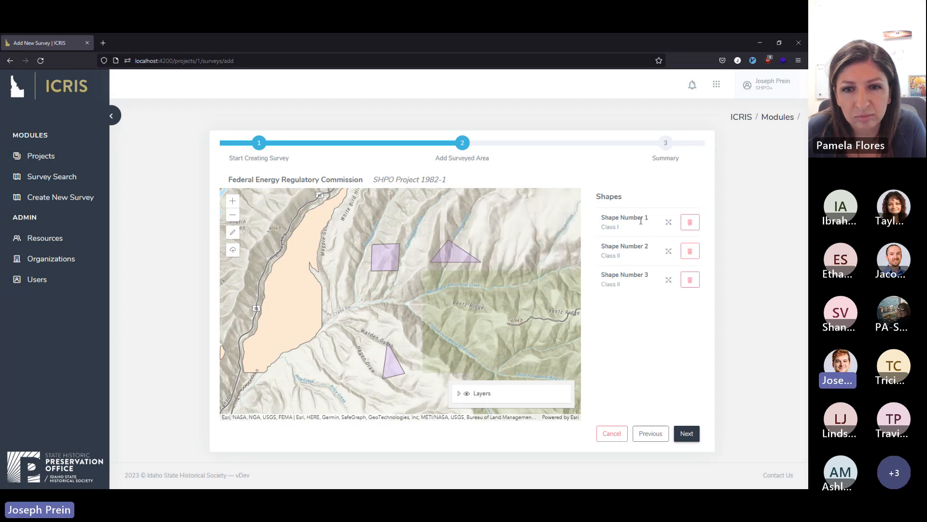
Zoom to Shape Number 2 and Shape Number 3 on the map, and delete Shape Number 3.
left_click(668, 280)
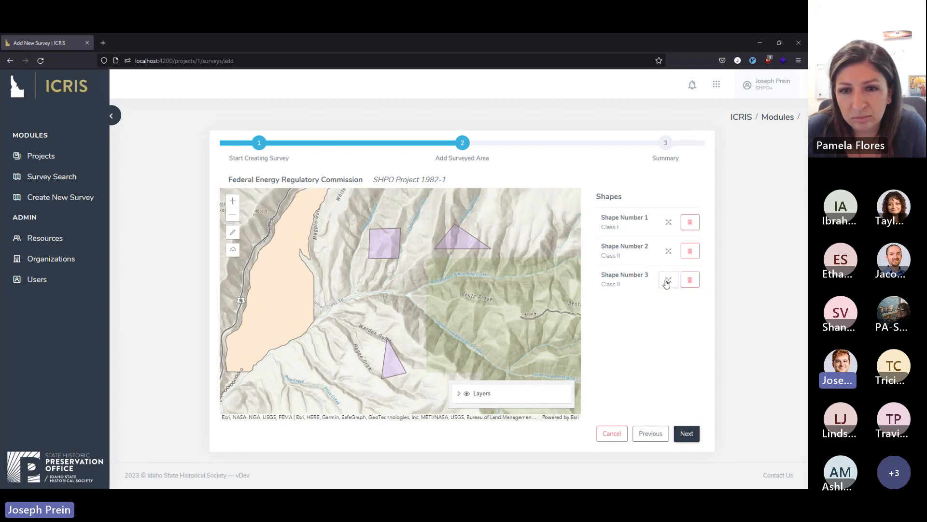
left_click(668, 251)
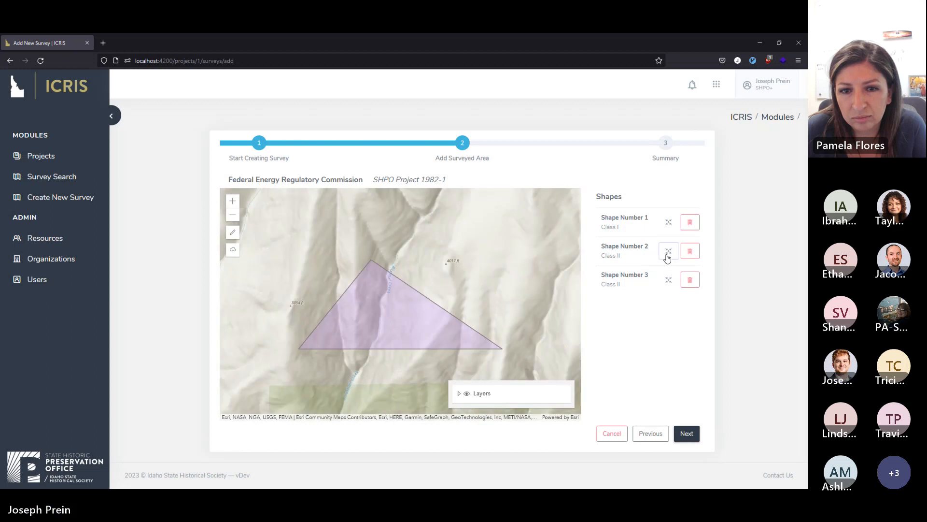
left_click(668, 280)
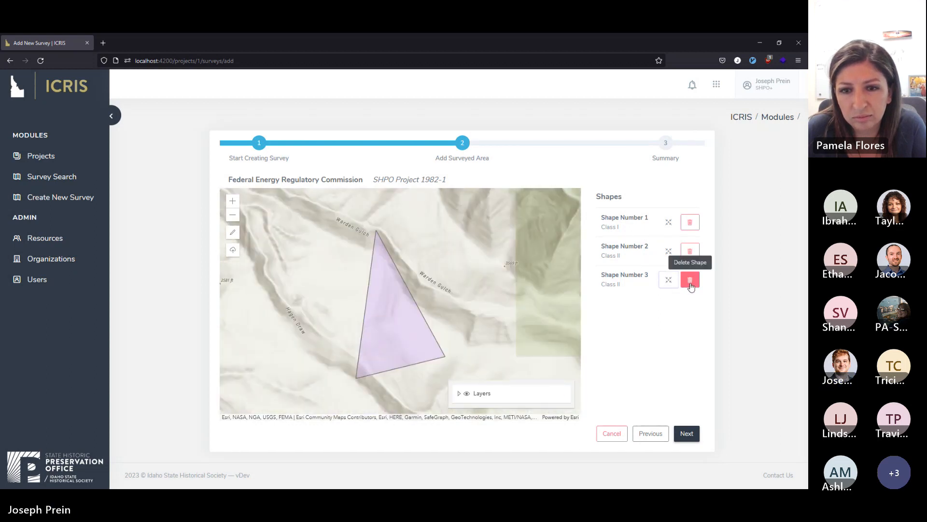
left_click(689, 284)
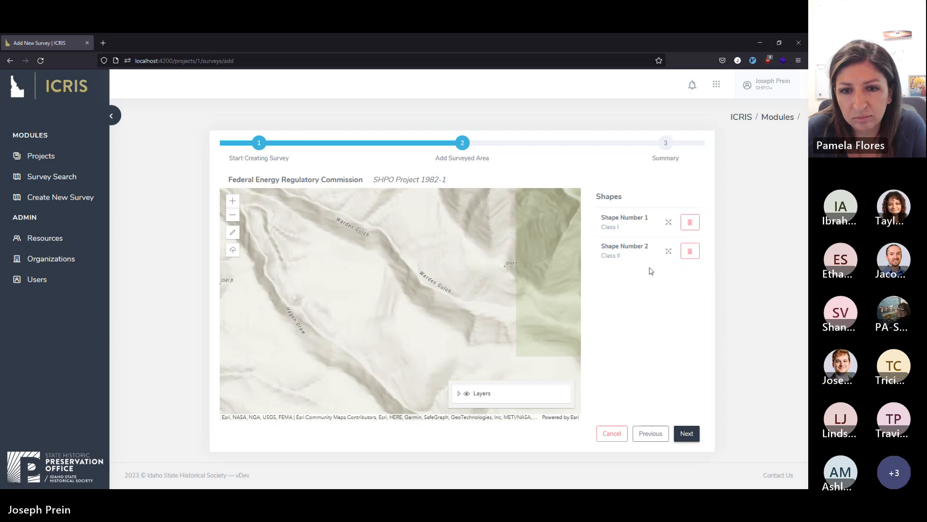
Move the apex of Shape Number 2 northeast and update its survey class to Reconnaissance surveys.
left_click(669, 251)
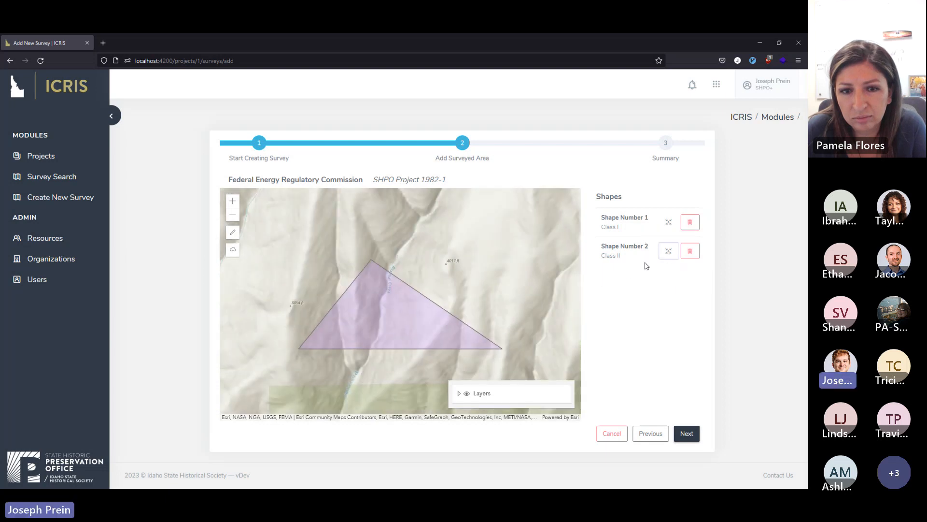
left_click(397, 311)
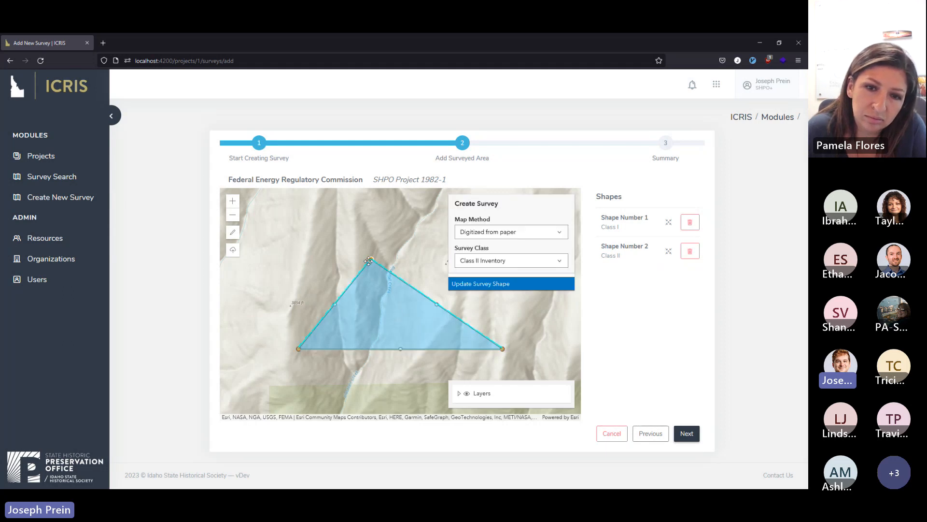
left_click_drag(370, 260, 407, 232)
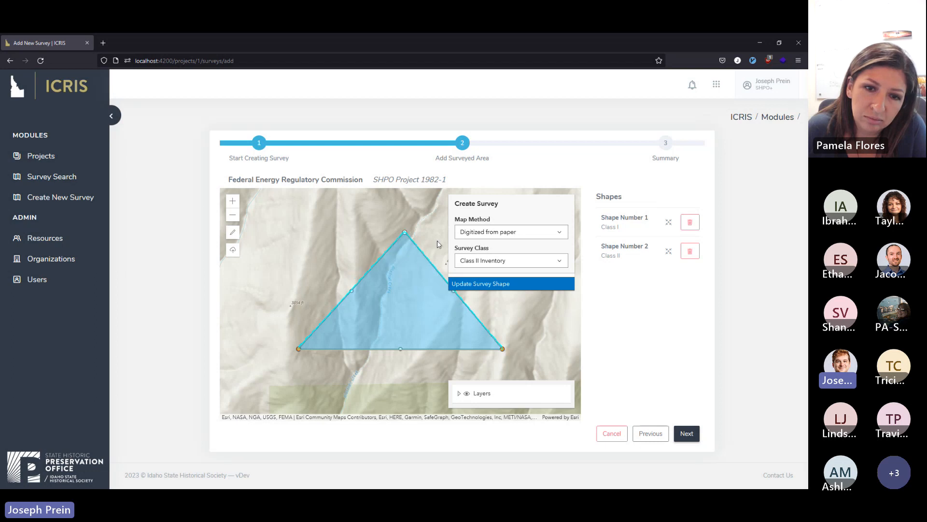
left_click(556, 260)
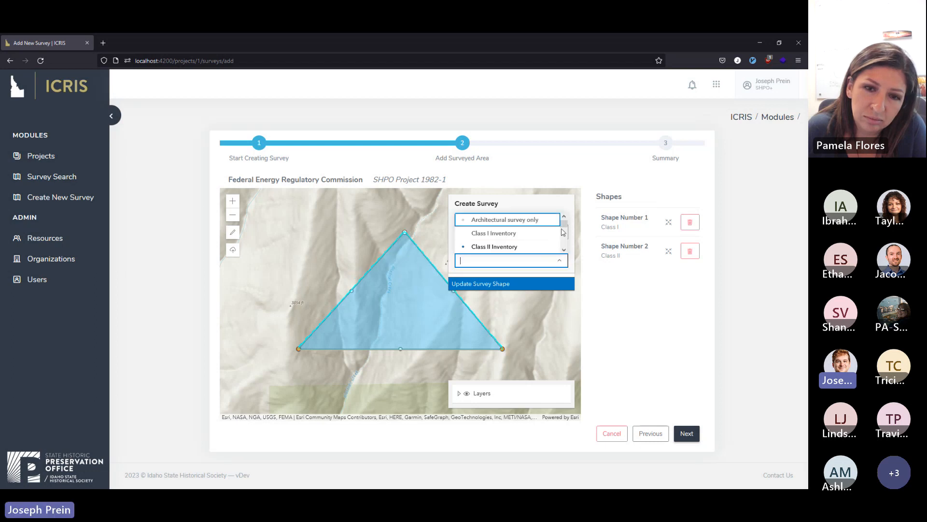
scroll(561, 242, "down", 2)
left_click(537, 243)
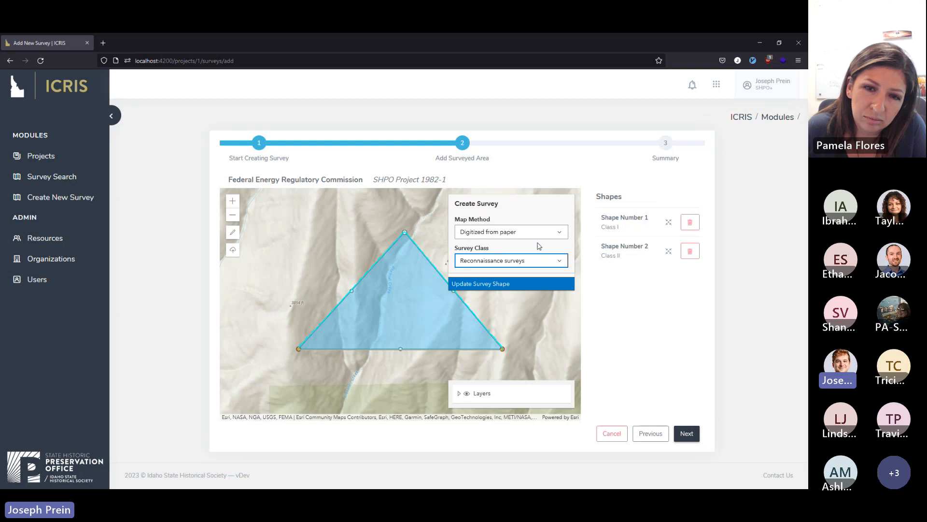
left_click(549, 285)
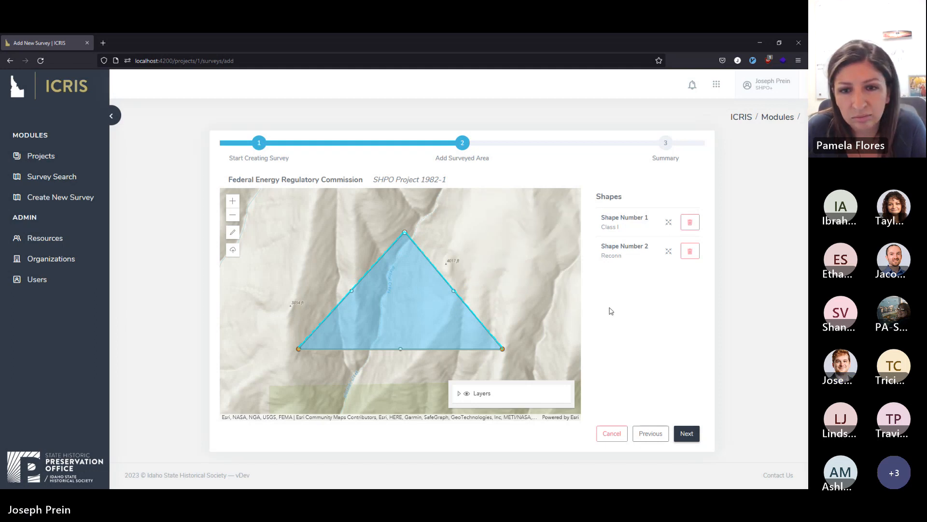
Bring both surveyed shapes into view on the map and proceed to the Summary stage.
scroll(519, 306, "down", 2)
scroll(515, 312, "down", 1)
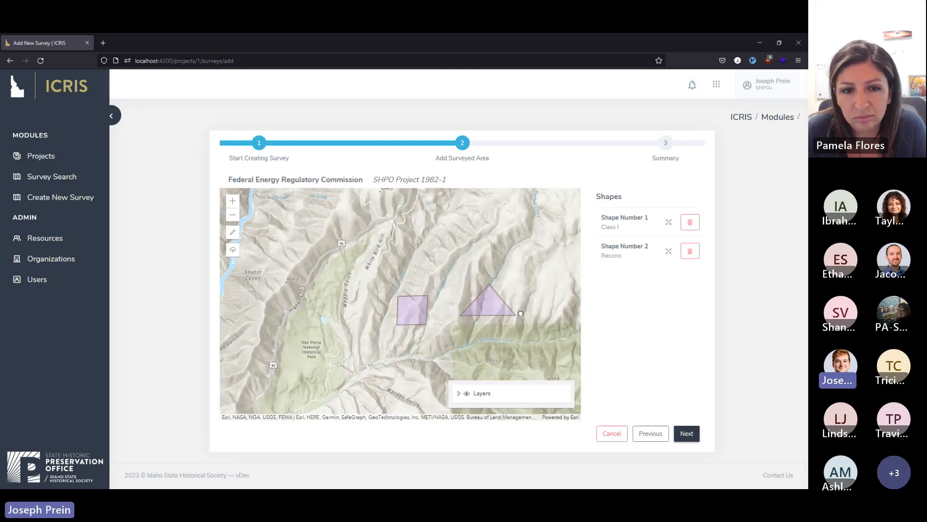
scroll(526, 268, "up", 1)
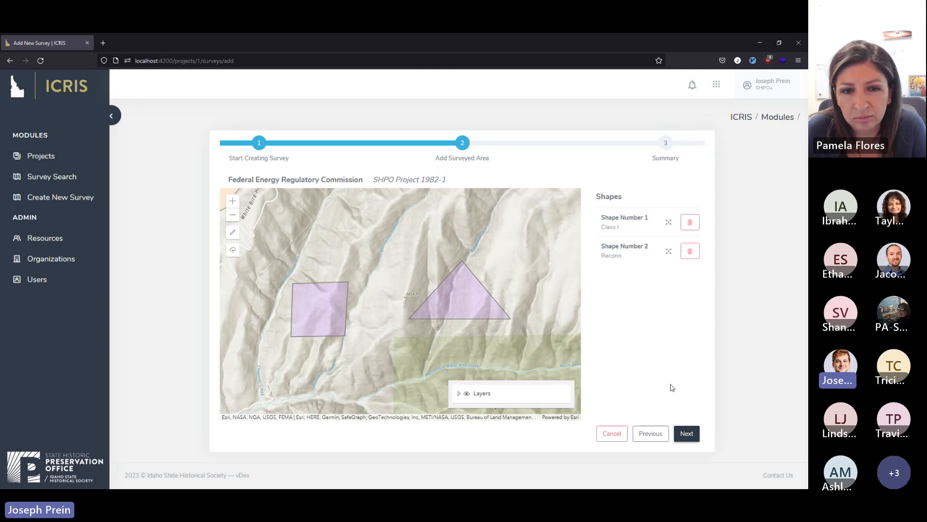
left_click(686, 433)
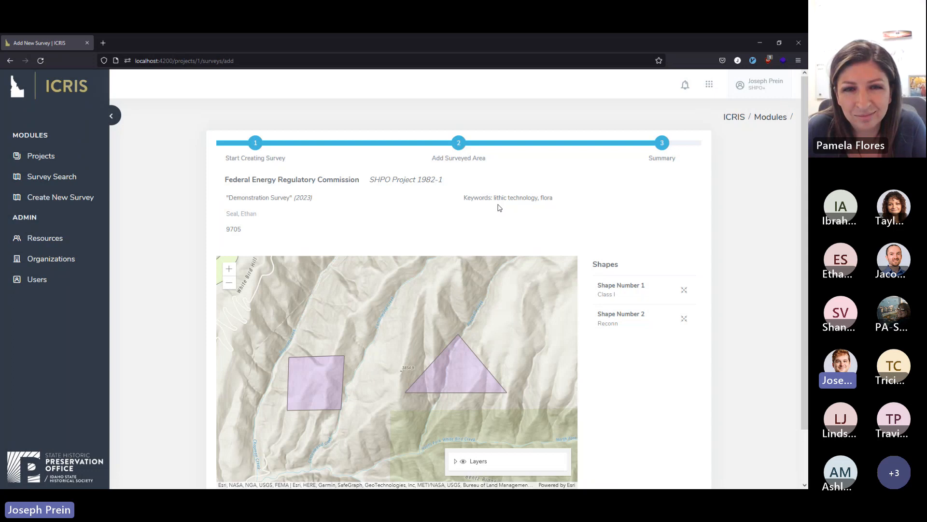
Review the survey summary and inspect Shape Number 1 and Shape Number 2 on its map.
scroll(582, 222, "down", 2)
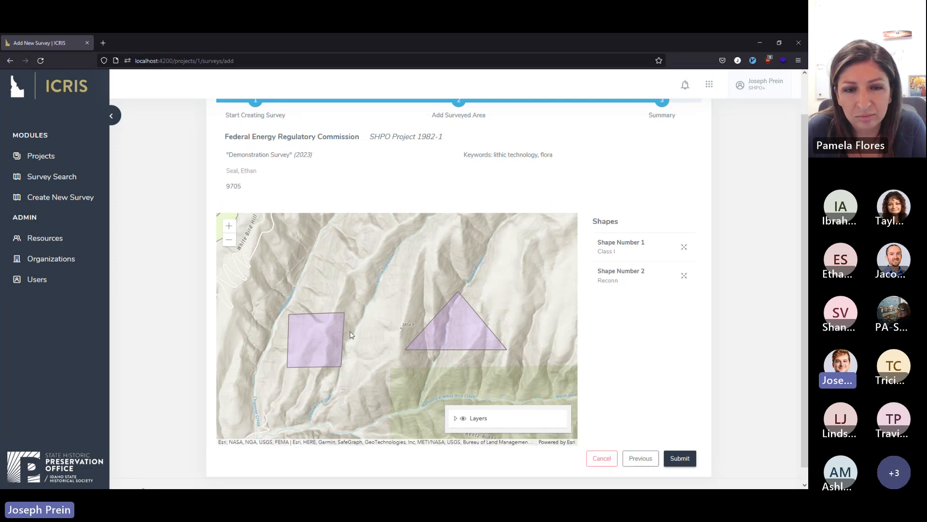
left_click(686, 248)
left_click(684, 275)
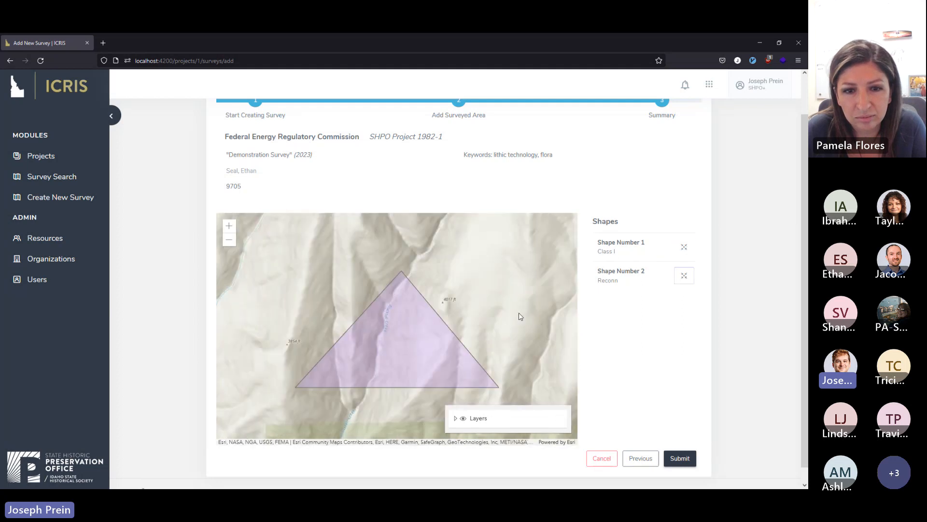
scroll(520, 317, "down", 1)
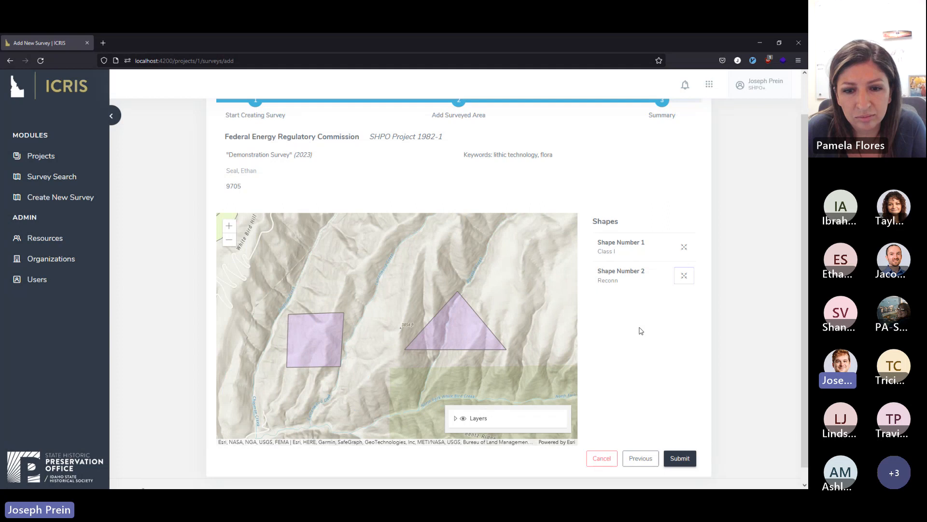
Go back to the Add Surveyed Area stage and return to the Summary stage.
left_click(646, 459)
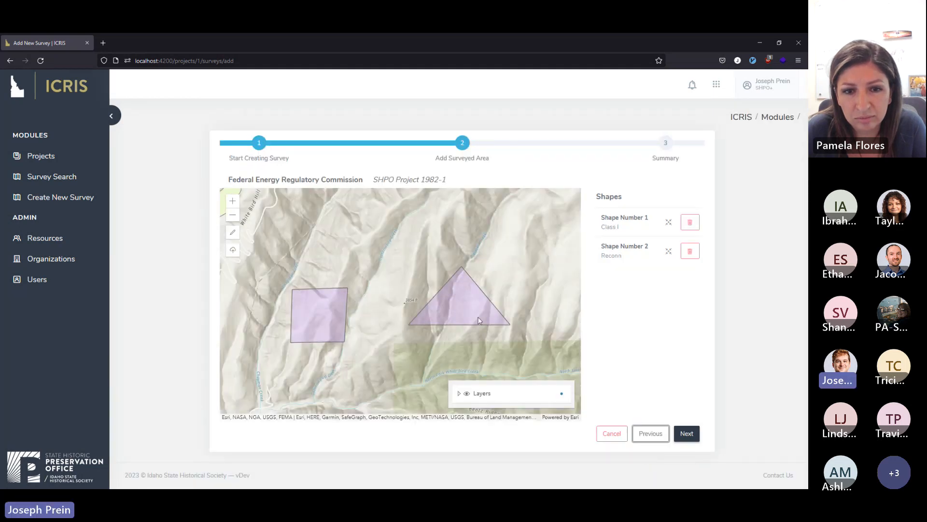
left_click(687, 433)
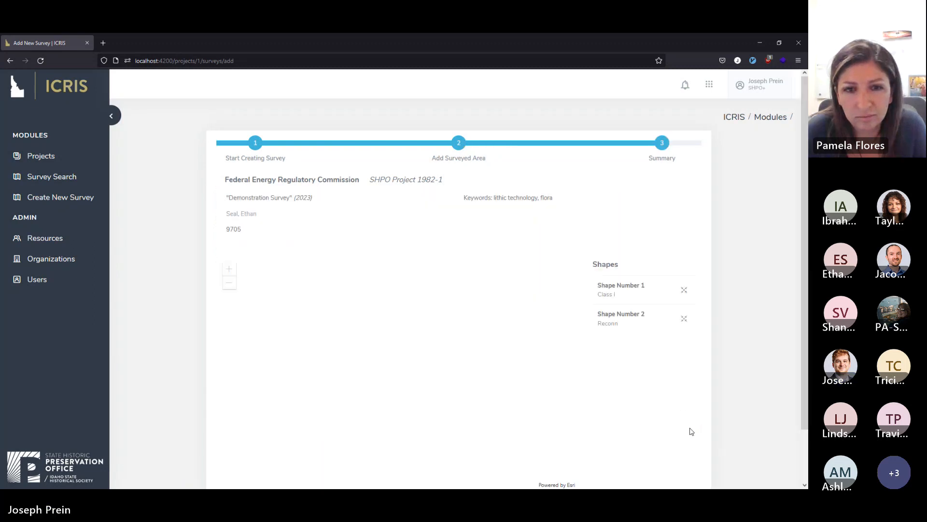
scroll(700, 357, "down", 2)
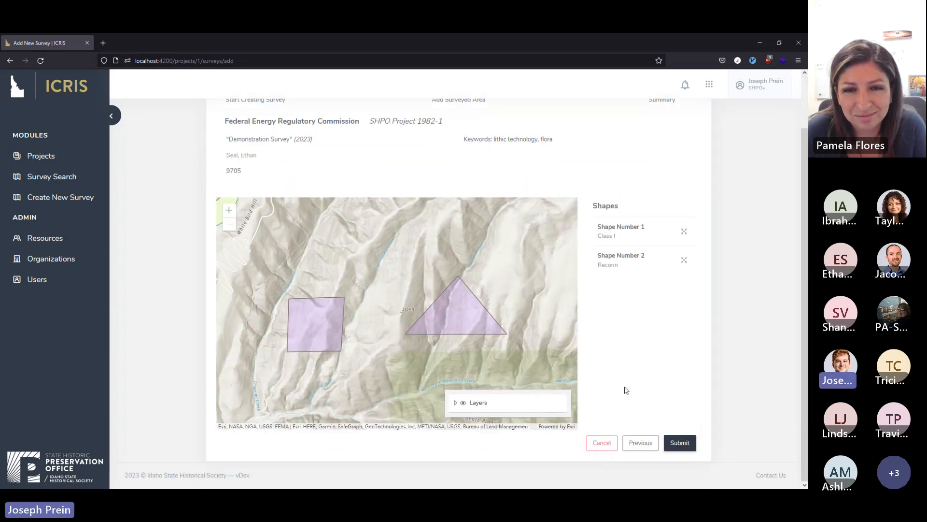
Begin cancelling the survey but keep its progress, review the summary once more and submit the survey.
left_click(598, 447)
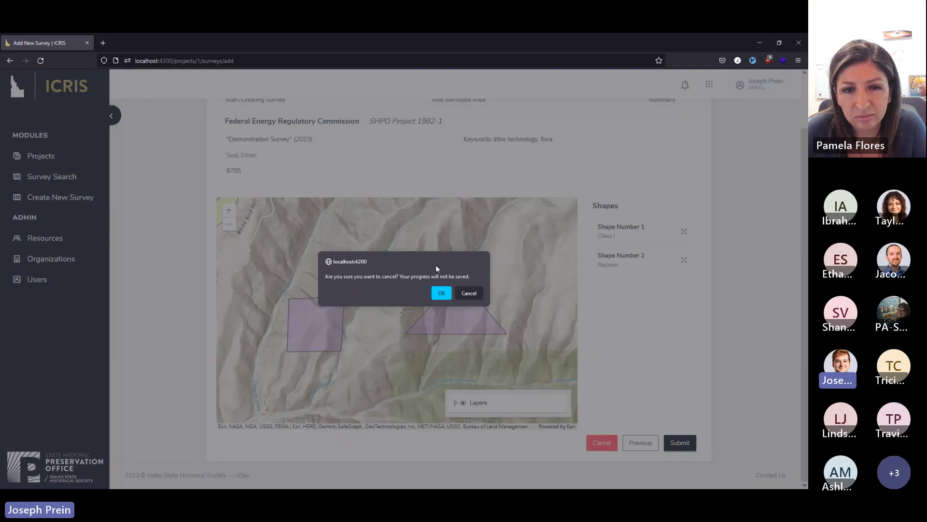
left_click(469, 293)
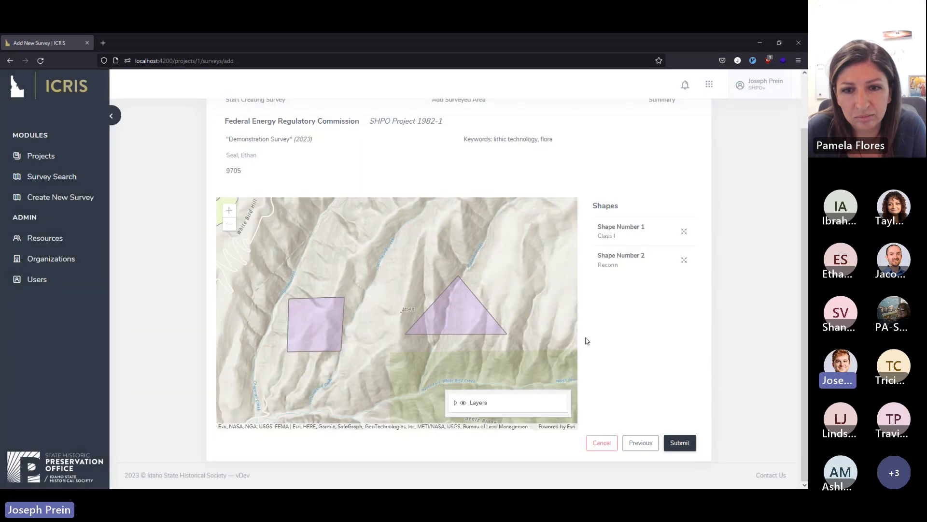
scroll(662, 350, "up", 2)
scroll(693, 389, "down", 2)
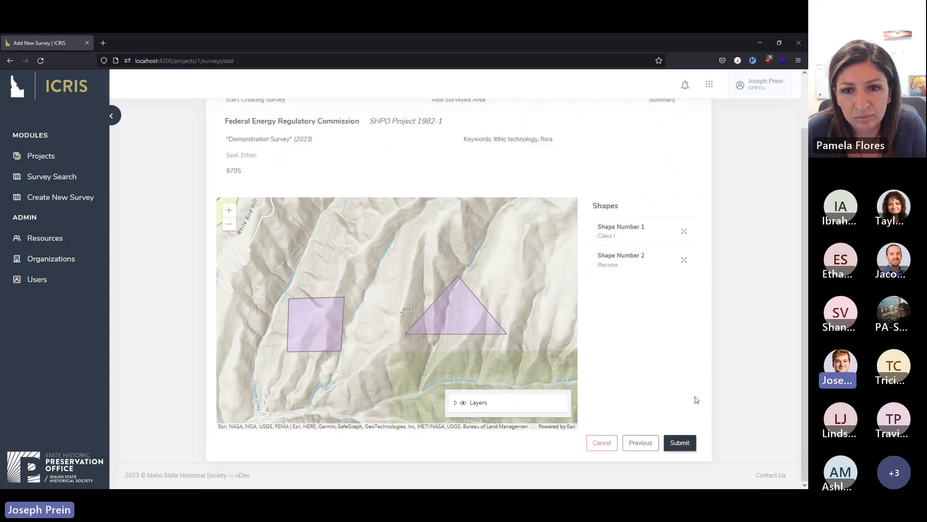
left_click(684, 444)
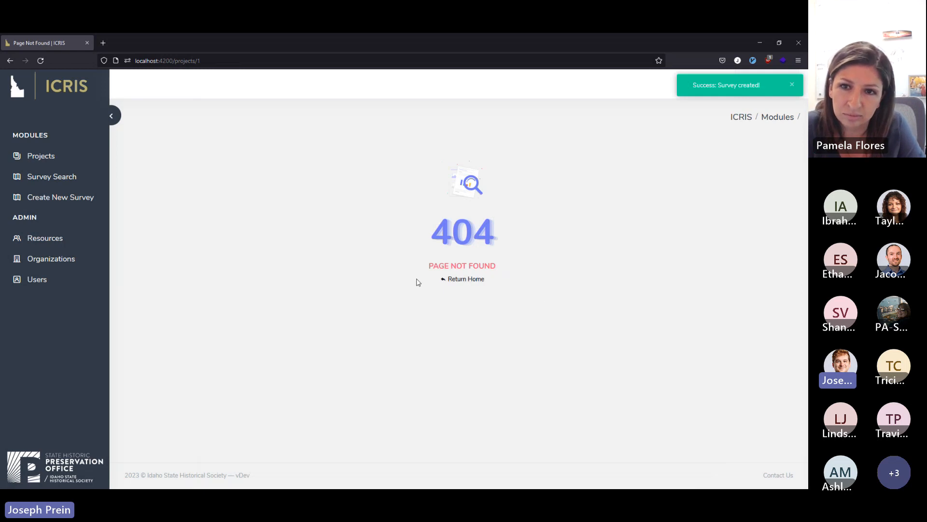
Find the submitted survey's square and triangle on the Survey Search map and inspect the survey details of each shape.
left_click(75, 179)
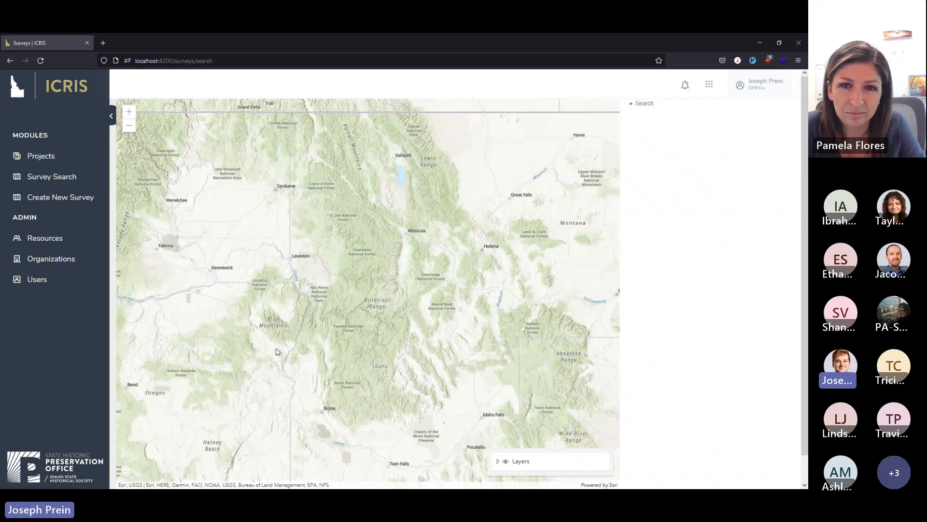
scroll(326, 298, "up", 5)
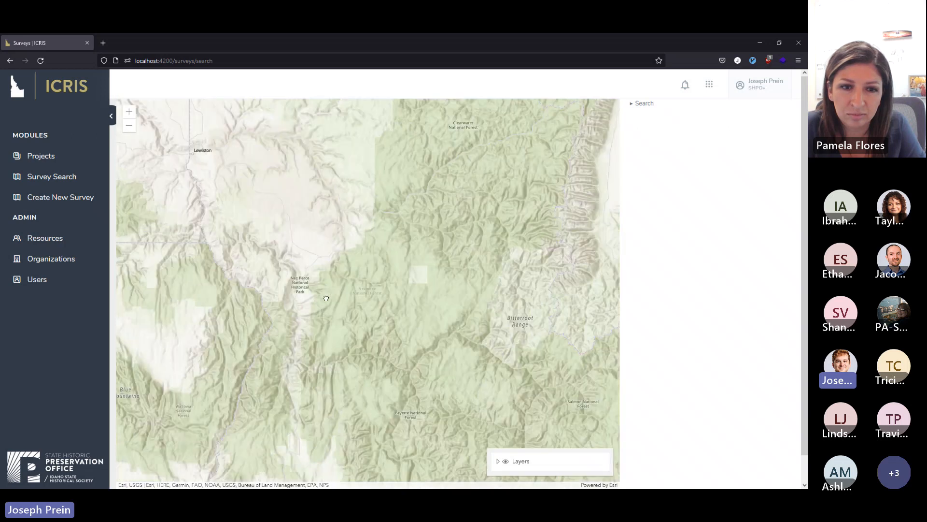
scroll(309, 286, "up", 2)
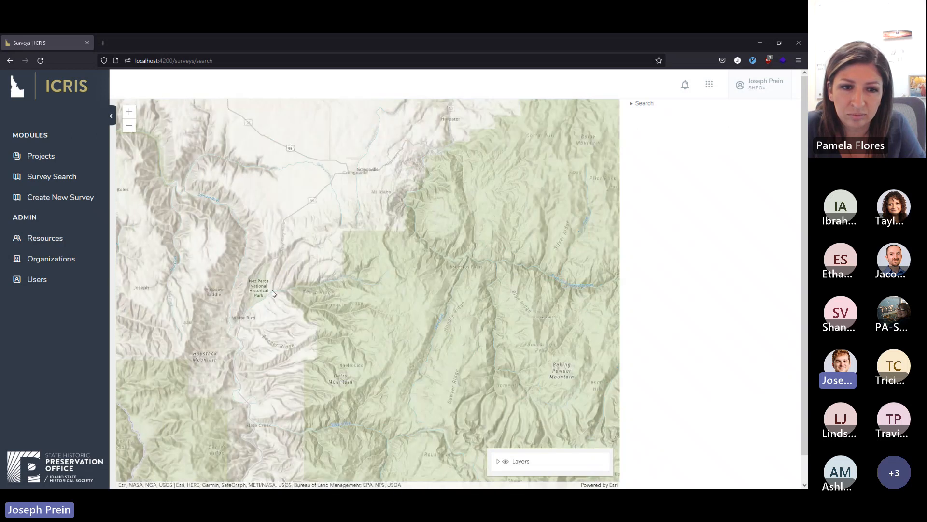
scroll(272, 293, "up", 2)
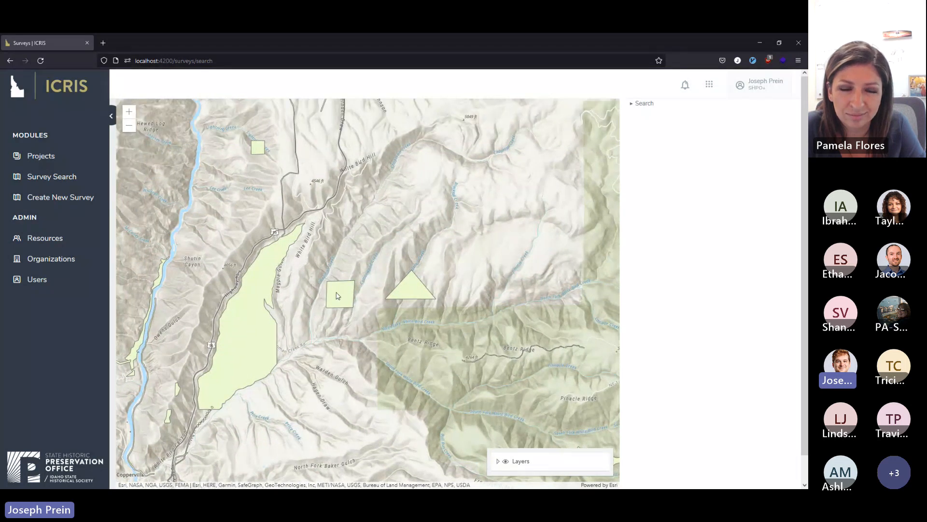
left_click(337, 296)
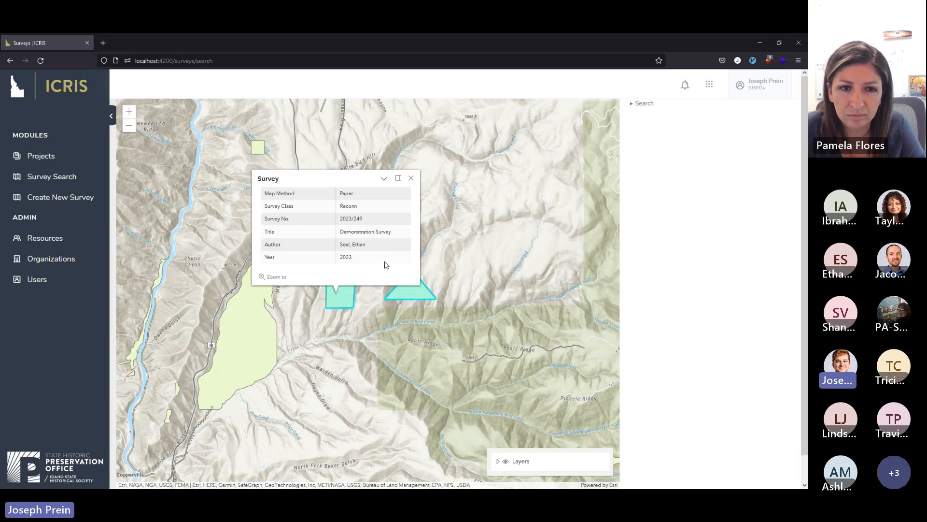
left_click(428, 300)
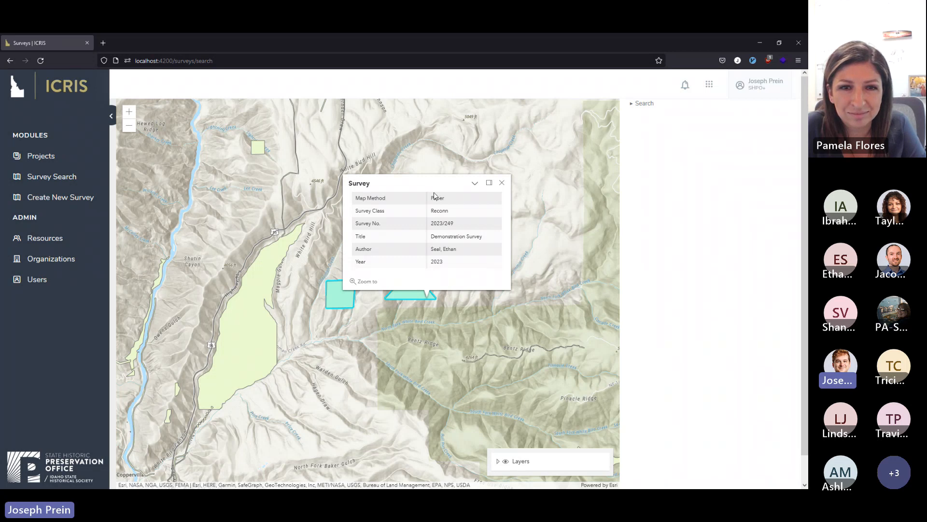
left_click(502, 183)
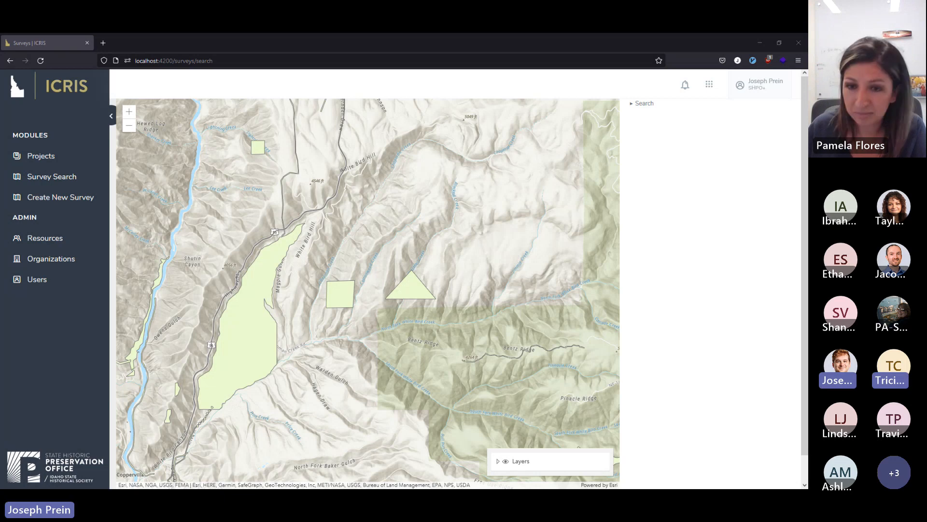
Open a blank form for creating another new survey.
left_click(59, 206)
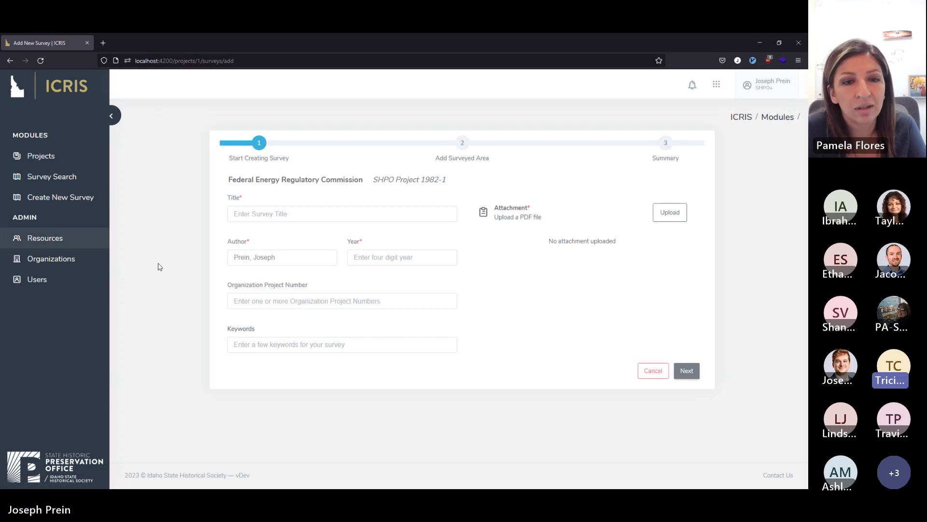